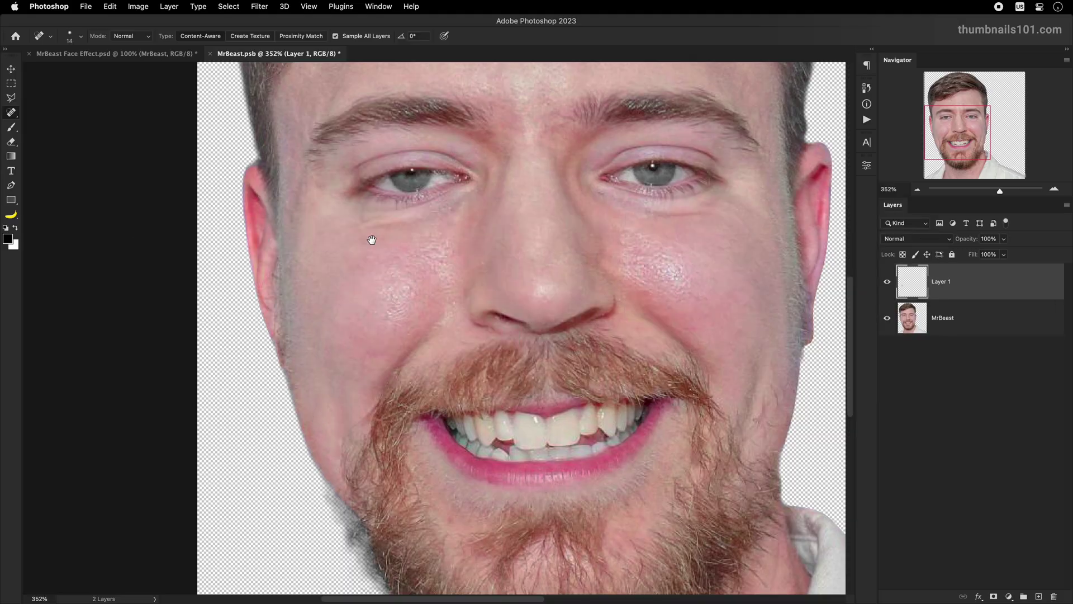
- Heal the fine lines and blemishes around the eyes and on the cheeks on Layer 1 with the Spot Healing Brush
{"action": "left_click_drag", "start_coordinate": [369, 267], "coordinate": [359, 385]}
{"action": "left_click_drag", "start_coordinate": [327, 353], "coordinate": [361, 348]}
{"action": "key", "text": "bracketleft"}
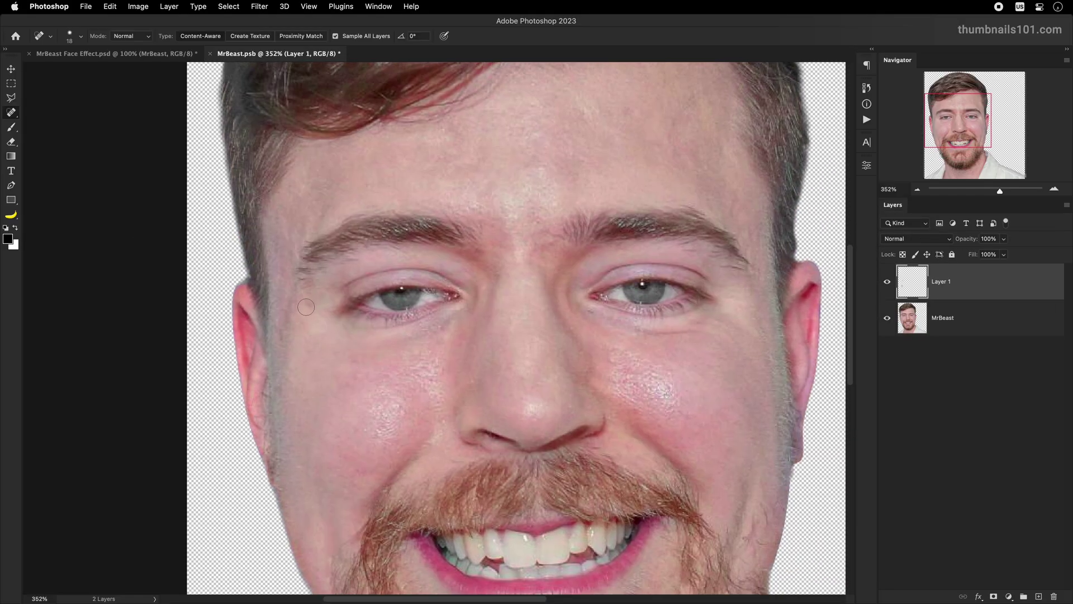
{"action": "scroll", "coordinate": [305, 237], "scroll_direction": "right", "scroll_amount": 5}
{"action": "left_click_drag", "start_coordinate": [328, 314], "coordinate": [424, 332]}
{"action": "left_click_drag", "start_coordinate": [440, 323], "coordinate": [418, 329]}
{"action": "left_click_drag", "start_coordinate": [303, 288], "coordinate": [310, 319]}
{"action": "scroll", "coordinate": [357, 336], "scroll_direction": "down", "scroll_amount": 5}
{"action": "key", "text": "bracketright"}
{"action": "key", "text": "bracketright"}
{"action": "key", "text": "bracketright"}
{"action": "key", "text": "bracketright"}
{"action": "key", "text": "bracketright"}
{"action": "scroll", "coordinate": [435, 385], "scroll_direction": "up", "scroll_amount": 4}
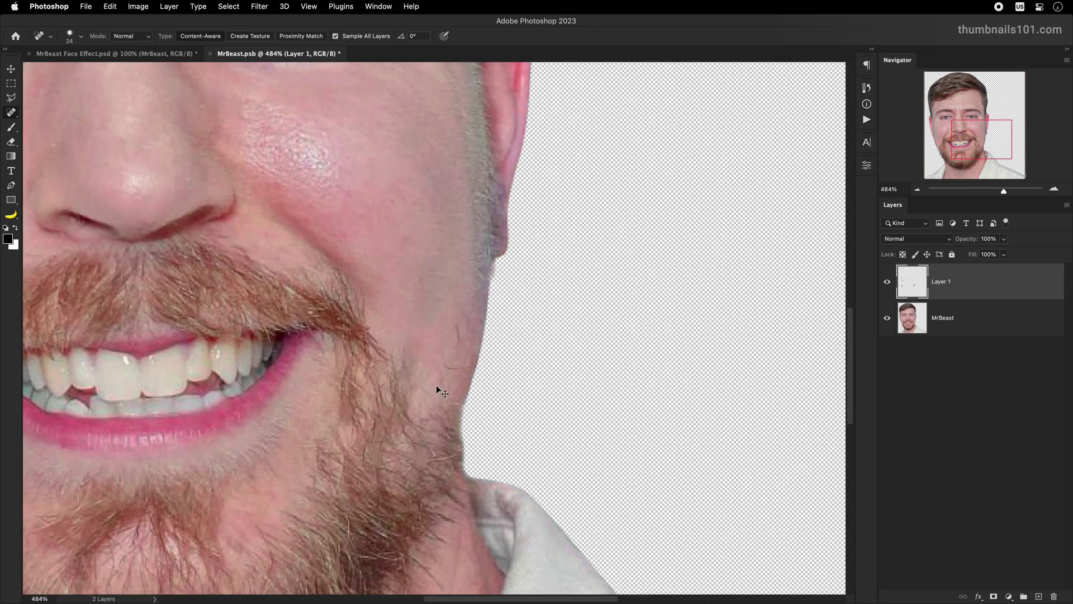
- Remove the dark crease beside the beard on the MrBeast layer with Content-Aware Fill, and merge the retouching layers
{"action": "key", "text": "l"}
{"action": "left_click", "coordinate": [950, 317]}
{"action": "mouse_move", "coordinate": [428, 250]}
{"action": "left_mouse_down"}
{"action": "mouse_move", "coordinate": [405, 371]}
{"action": "mouse_move", "coordinate": [428, 362]}
{"action": "mouse_move", "coordinate": [447, 249]}
{"action": "left_mouse_up"}
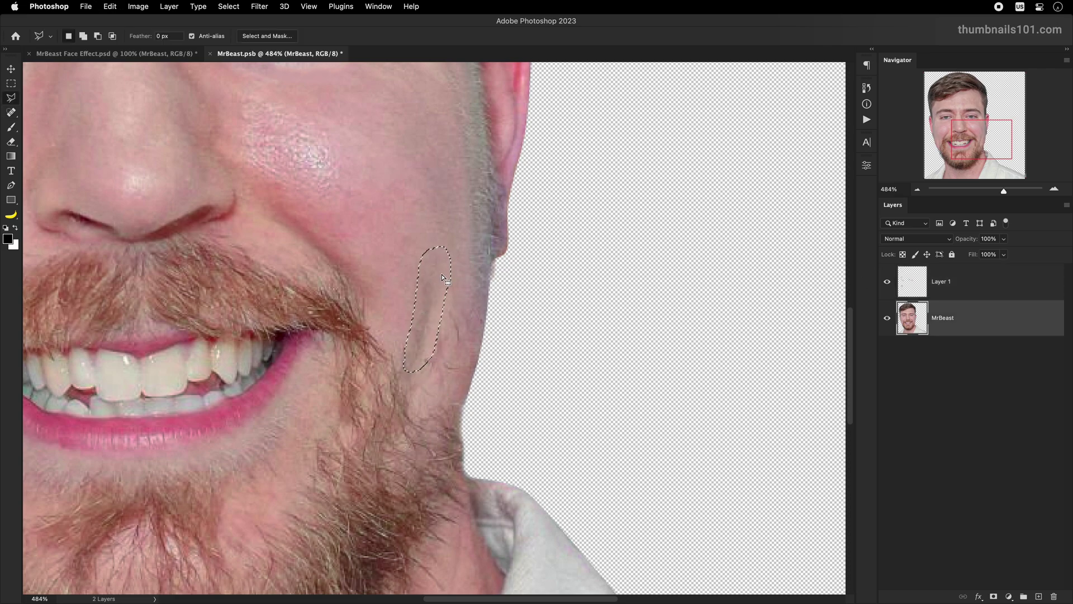
{"action": "right_click", "coordinate": [444, 272]}
{"action": "left_click", "coordinate": [485, 457]}
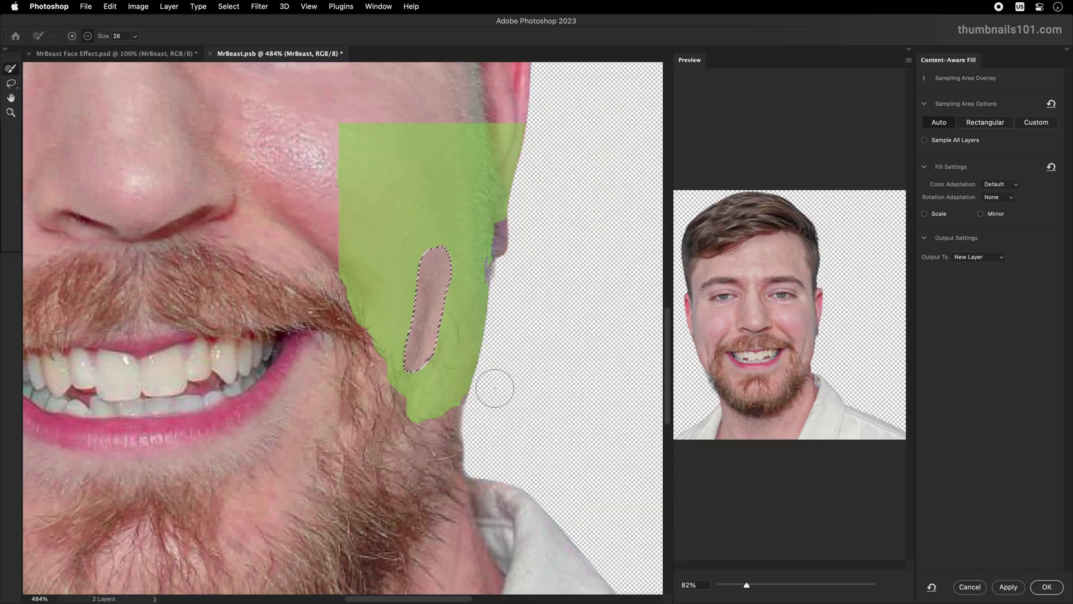
{"action": "key", "text": "Return"}
{"action": "left_click", "coordinate": [939, 283], "text": "shift"}
{"action": "key", "text": "super+e"}
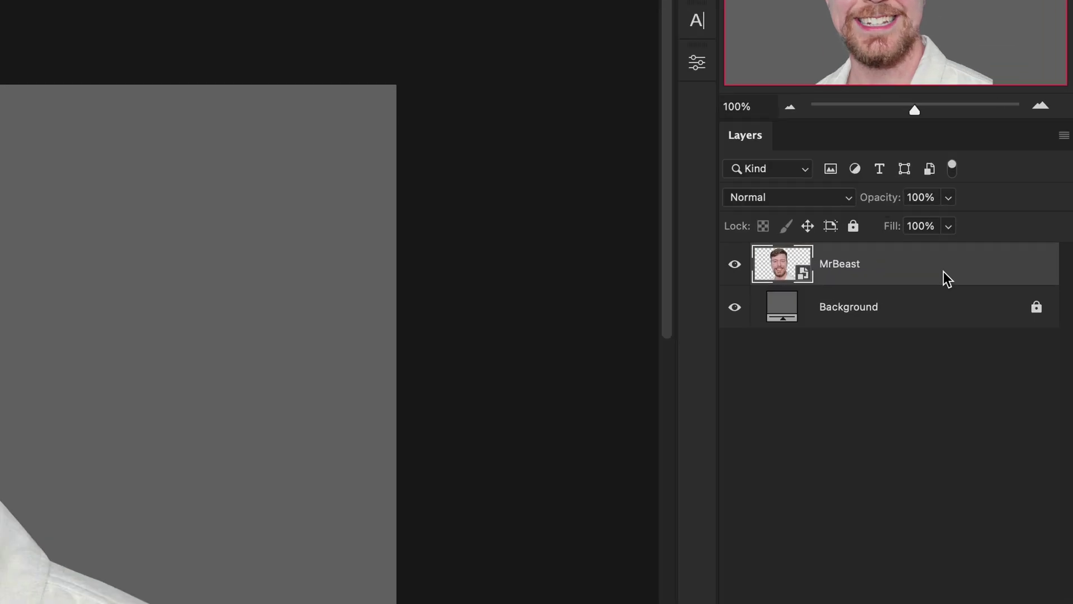
- Duplicate the MrBeast smart object layer and open the Camera Raw Filter on the copy
{"action": "key", "text": "super+j"}
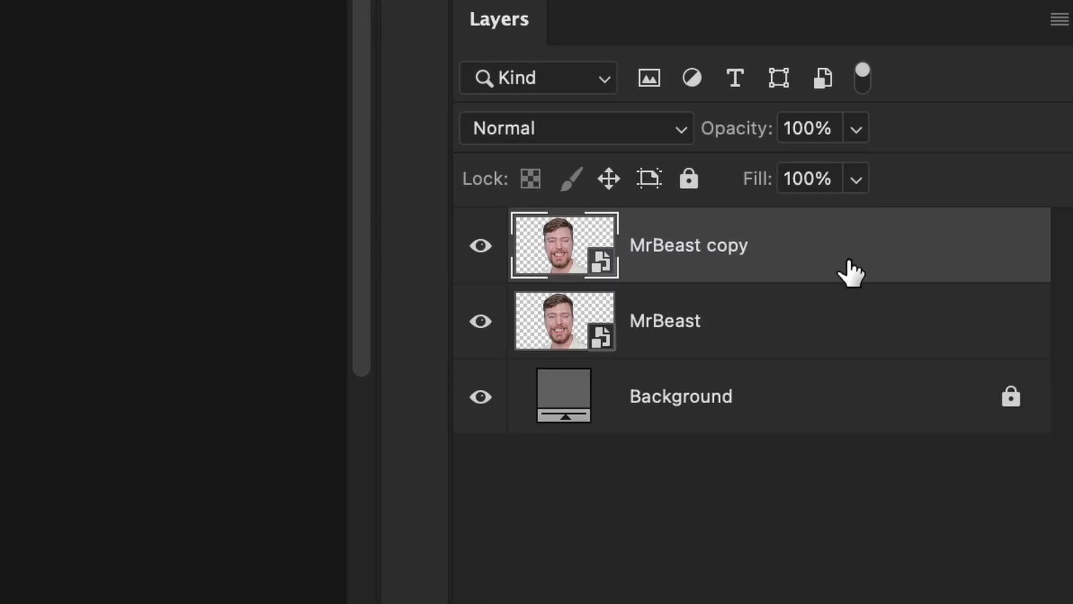
{"action": "left_click", "coordinate": [571, 274], "text": "alt"}
{"action": "left_click", "coordinate": [259, 6]}
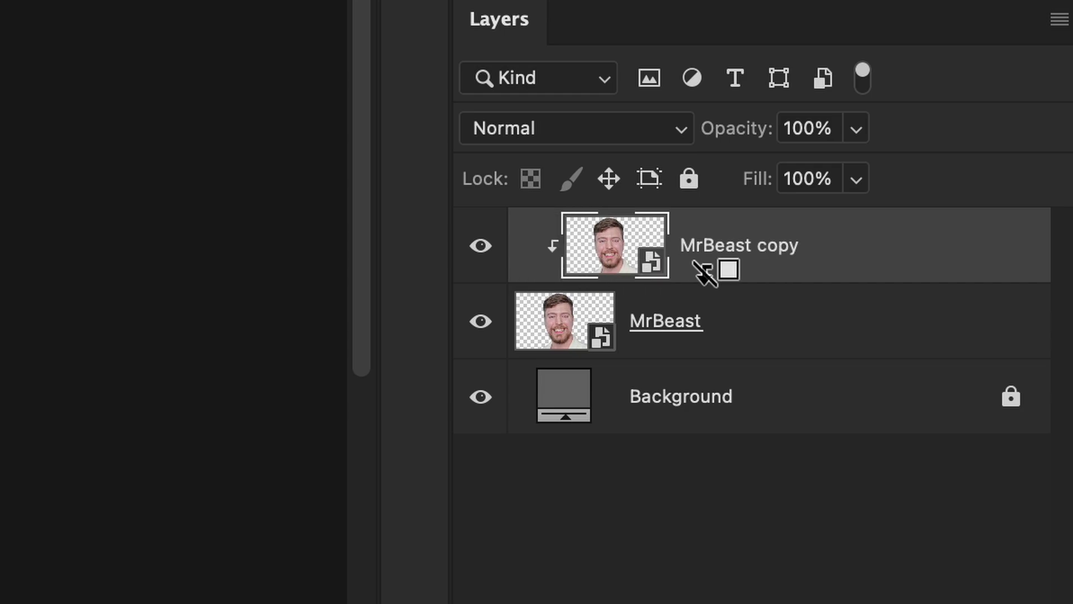
{"action": "left_click", "coordinate": [287, 21]}
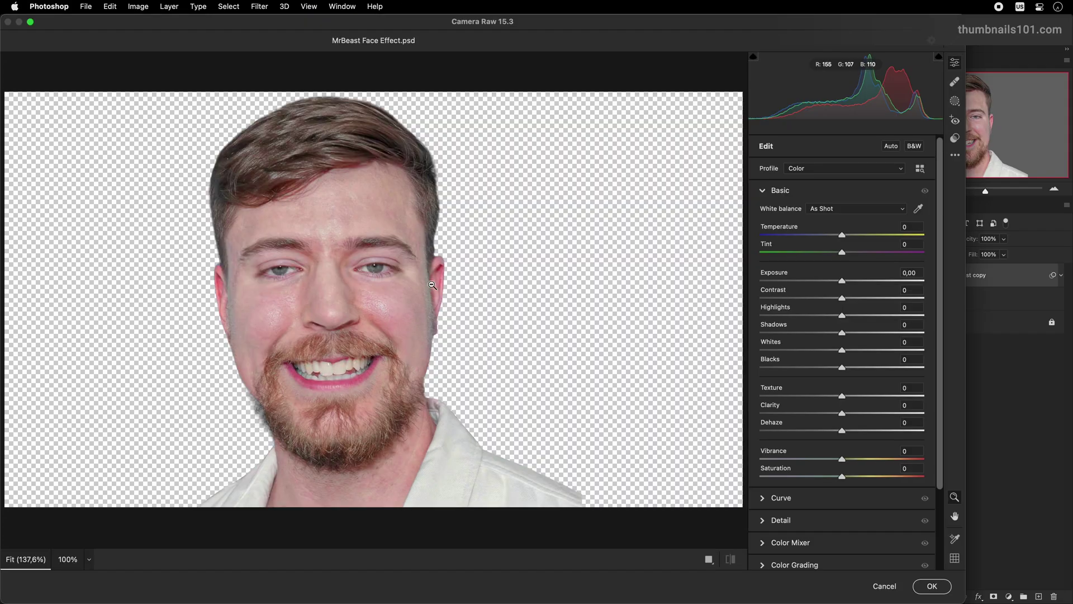
- Soften the skin in Camera Raw by lowering Texture to -51 and raising Noise Reduction
{"action": "left_click", "coordinate": [330, 326]}
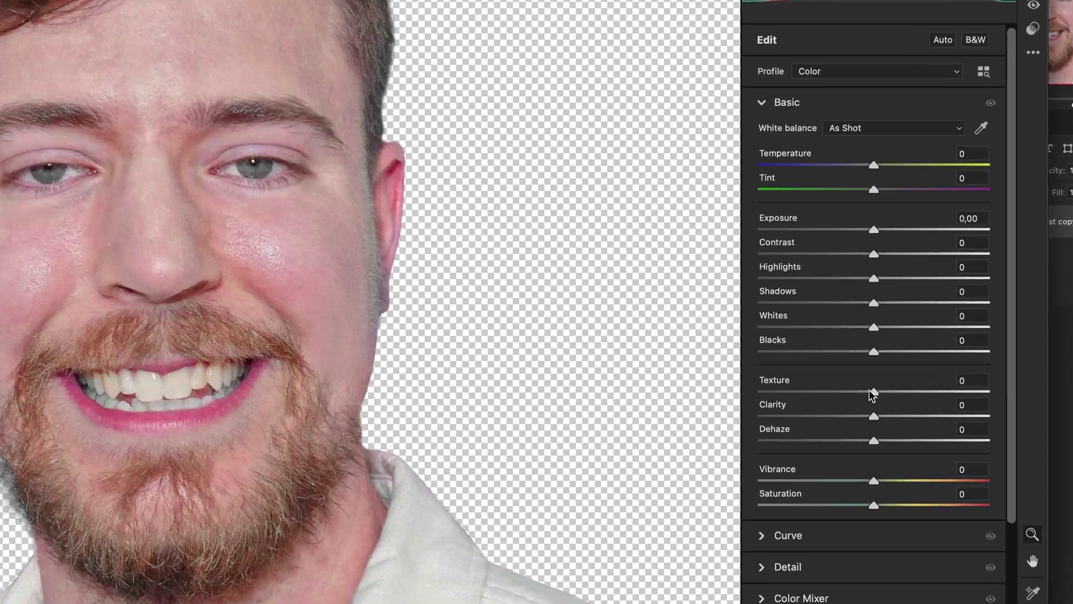
{"action": "mouse_move", "coordinate": [841, 395]}
{"action": "left_mouse_down"}
{"action": "mouse_move", "coordinate": [802, 398]}
{"action": "mouse_move", "coordinate": [826, 390]}
{"action": "left_mouse_up"}
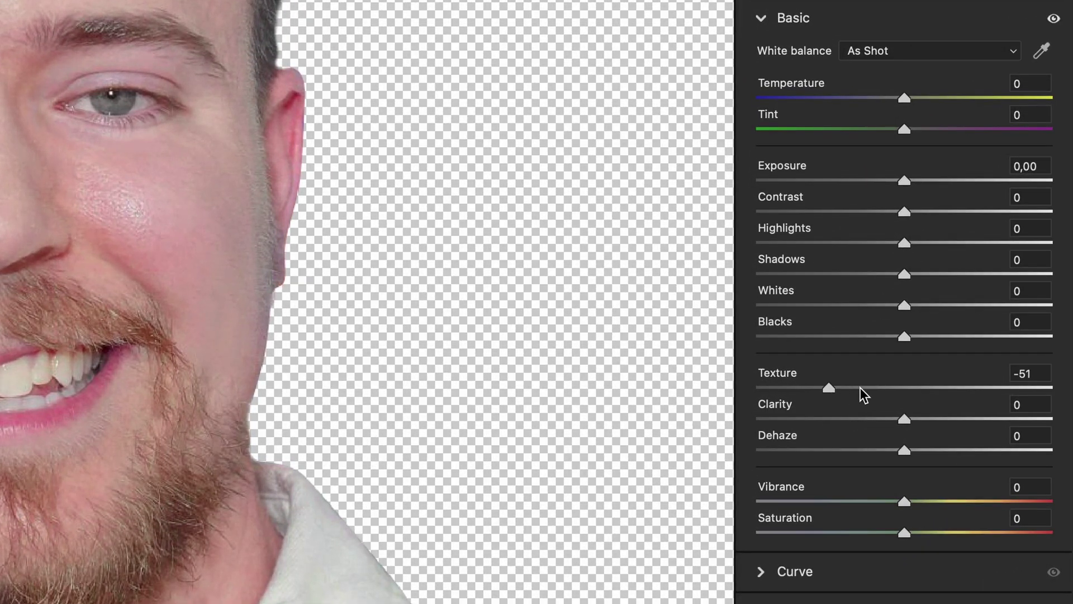
{"action": "scroll", "coordinate": [917, 385], "scroll_direction": "down", "scroll_amount": 3}
{"action": "left_click", "coordinate": [790, 533]}
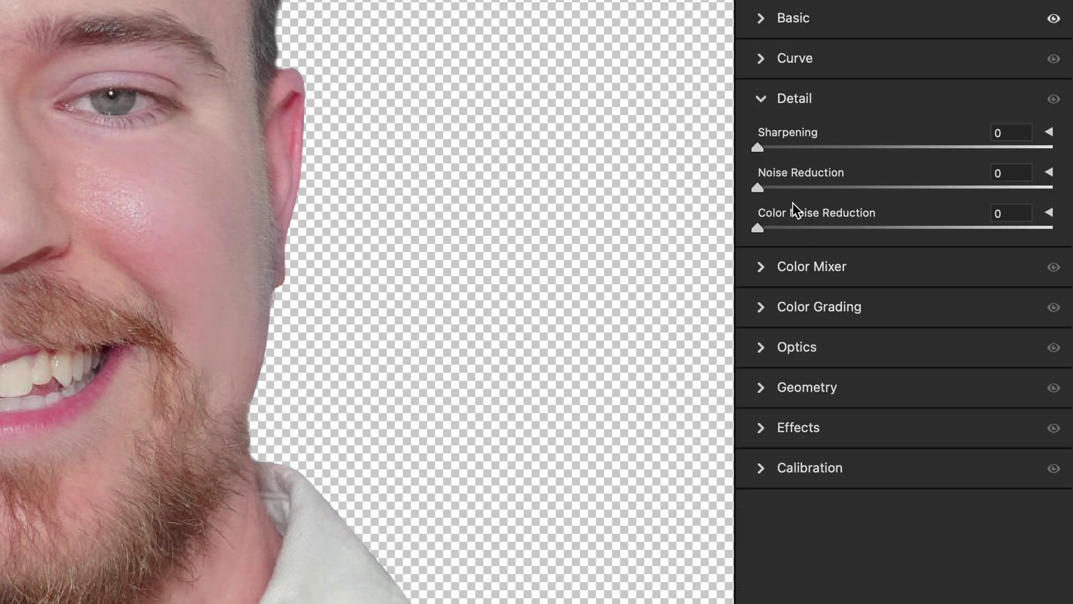
{"action": "left_click_drag", "start_coordinate": [815, 190], "coordinate": [943, 195]}
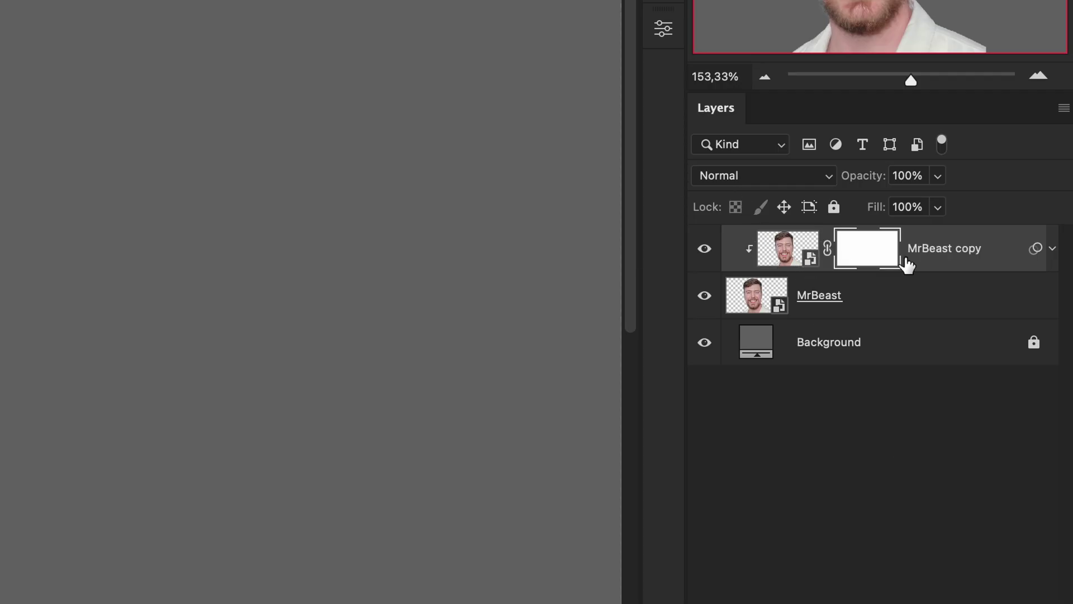
- Invert the MrBeast copy layer's mask to black and paint white over the facial skin to reveal the smoothing there
{"action": "key", "text": "super+i"}
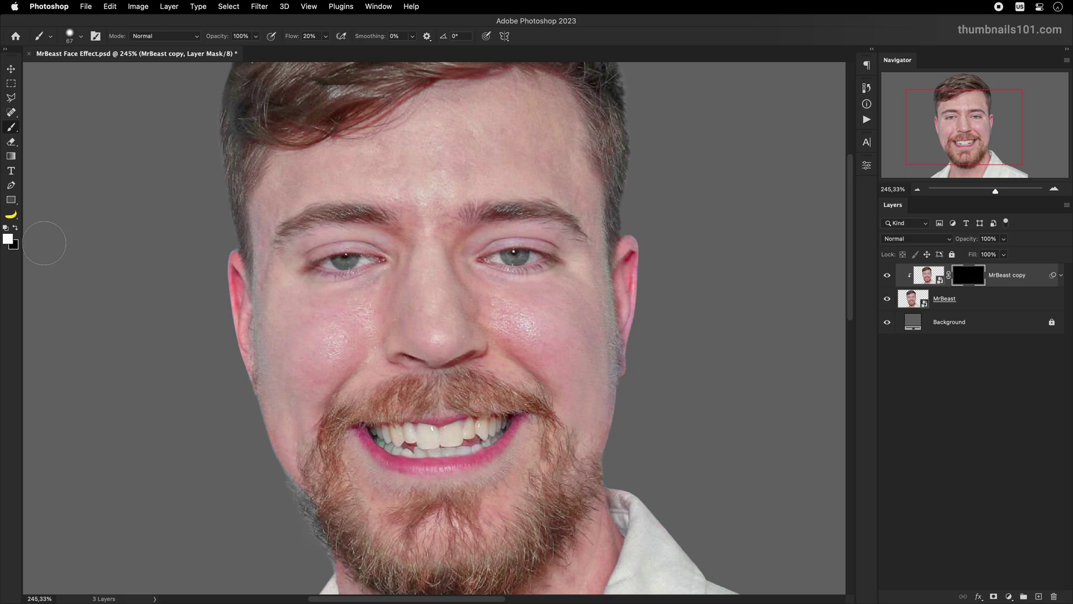
{"action": "mouse_move", "coordinate": [473, 140]}
{"action": "left_mouse_down"}
{"action": "mouse_move", "coordinate": [495, 143]}
{"action": "mouse_move", "coordinate": [487, 106]}
{"action": "mouse_move", "coordinate": [434, 125]}
{"action": "mouse_move", "coordinate": [459, 143]}
{"action": "left_mouse_up"}
{"action": "key", "text": "bracketleft"}
{"action": "key", "text": "bracketleft"}
{"action": "key", "text": "bracketleft"}
{"action": "key", "text": "bracketleft"}
{"action": "key", "text": "bracketleft"}
{"action": "key", "text": "bracketleft"}
{"action": "mouse_move", "coordinate": [390, 454]}
{"action": "left_mouse_down"}
{"action": "mouse_move", "coordinate": [383, 419]}
{"action": "mouse_move", "coordinate": [346, 445]}
{"action": "left_mouse_up"}
{"action": "mouse_move", "coordinate": [395, 222]}
{"action": "left_mouse_down"}
{"action": "mouse_move", "coordinate": [504, 145]}
{"action": "mouse_move", "coordinate": [565, 424]}
{"action": "mouse_move", "coordinate": [324, 323]}
{"action": "mouse_move", "coordinate": [487, 226]}
{"action": "left_mouse_up"}
{"action": "left_click_drag", "start_coordinate": [514, 172], "coordinate": [529, 266]}
{"action": "left_click_drag", "start_coordinate": [528, 265], "coordinate": [537, 227]}
{"action": "left_click_drag", "start_coordinate": [425, 313], "coordinate": [464, 263]}
{"action": "left_click_drag", "start_coordinate": [330, 319], "coordinate": [314, 319]}
{"action": "scroll", "coordinate": [505, 391], "scroll_direction": "down", "scroll_amount": 5}
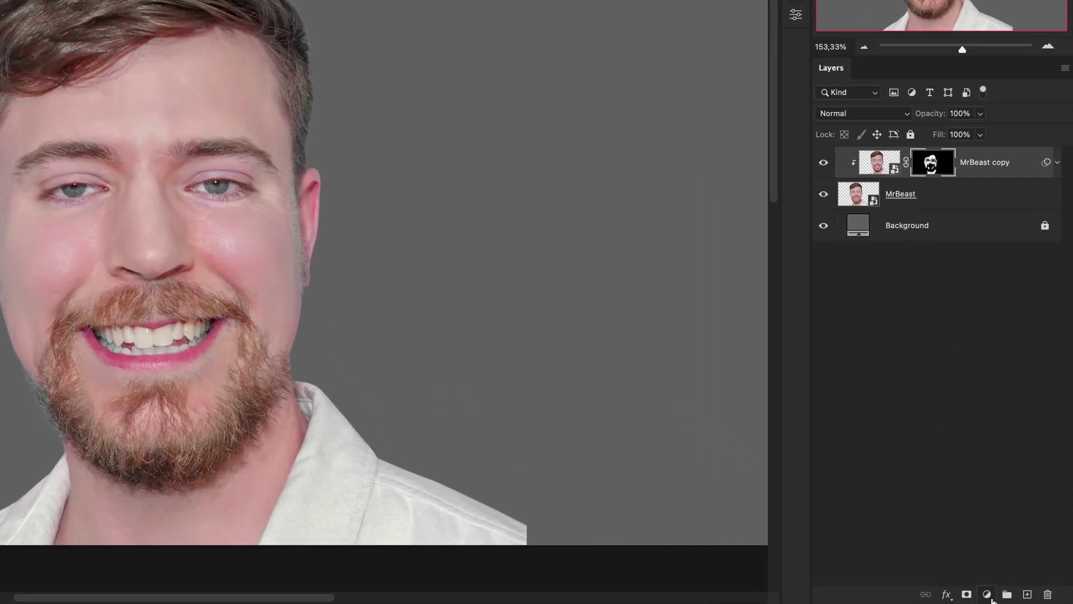
- Add a clipped Curves layer named Burn that darkens the midtones, with its mask inverted to black
{"action": "left_click", "coordinate": [1009, 597]}
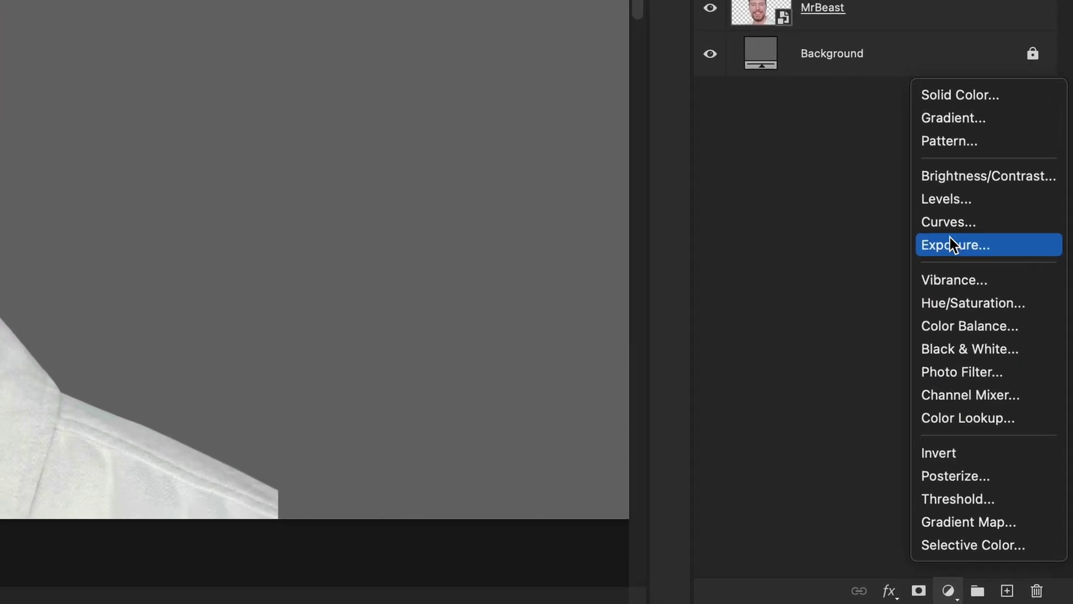
{"action": "left_click", "coordinate": [961, 260]}
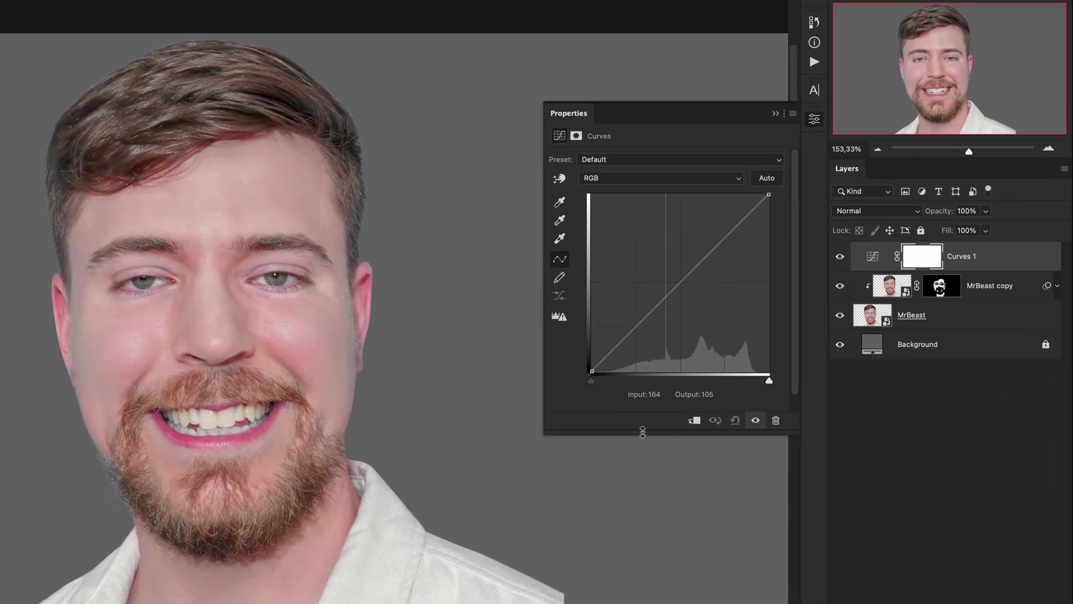
{"action": "left_click", "coordinate": [604, 336]}
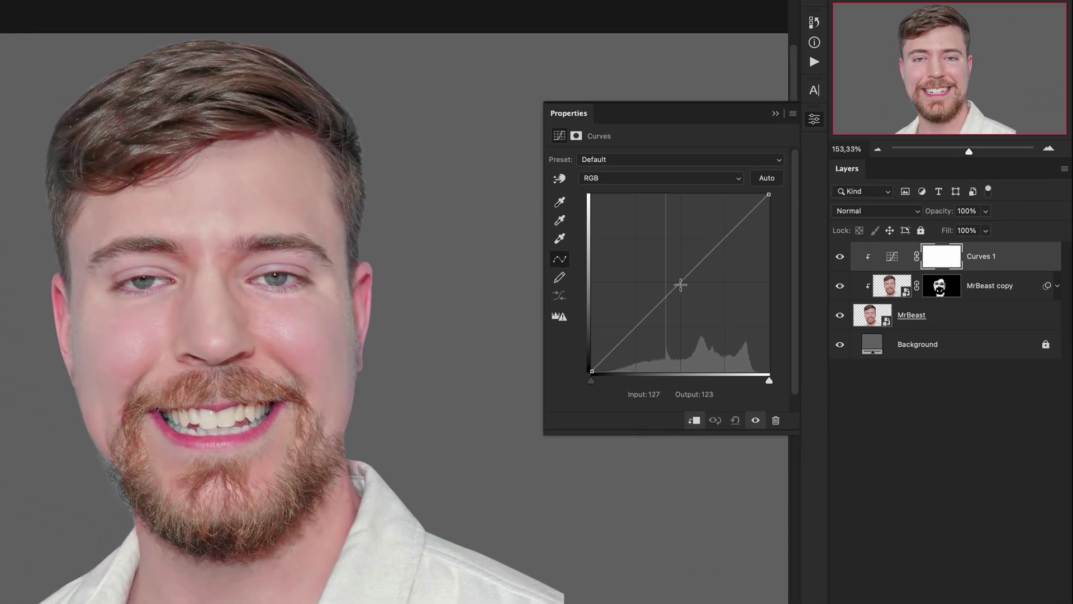
{"action": "mouse_move", "coordinate": [680, 283]}
{"action": "left_mouse_down"}
{"action": "mouse_move", "coordinate": [687, 316]}
{"action": "mouse_move", "coordinate": [687, 303]}
{"action": "left_mouse_up"}
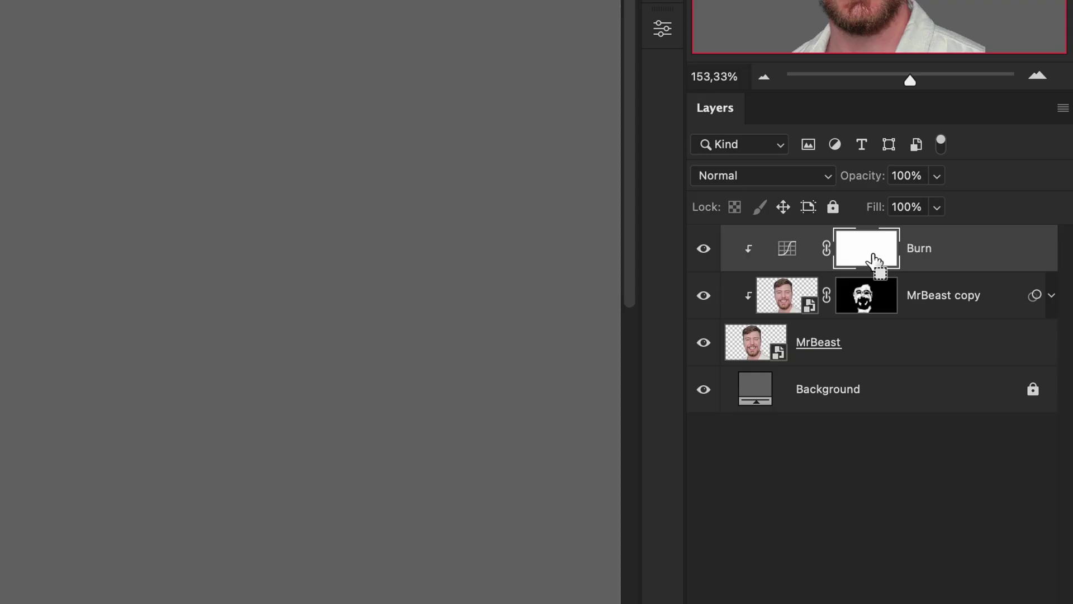
{"action": "key", "text": "ctrl+i"}
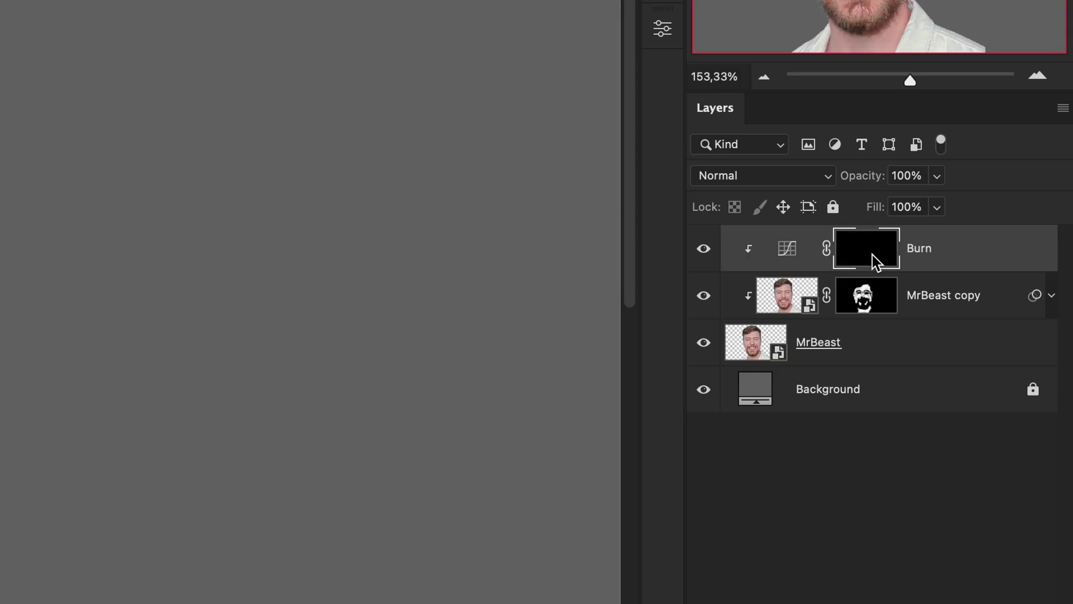
- Duplicate the Burn layer as Dodge and raise its curve to brighten the midtones, keeping the mask black
{"action": "right_click", "coordinate": [928, 259]}
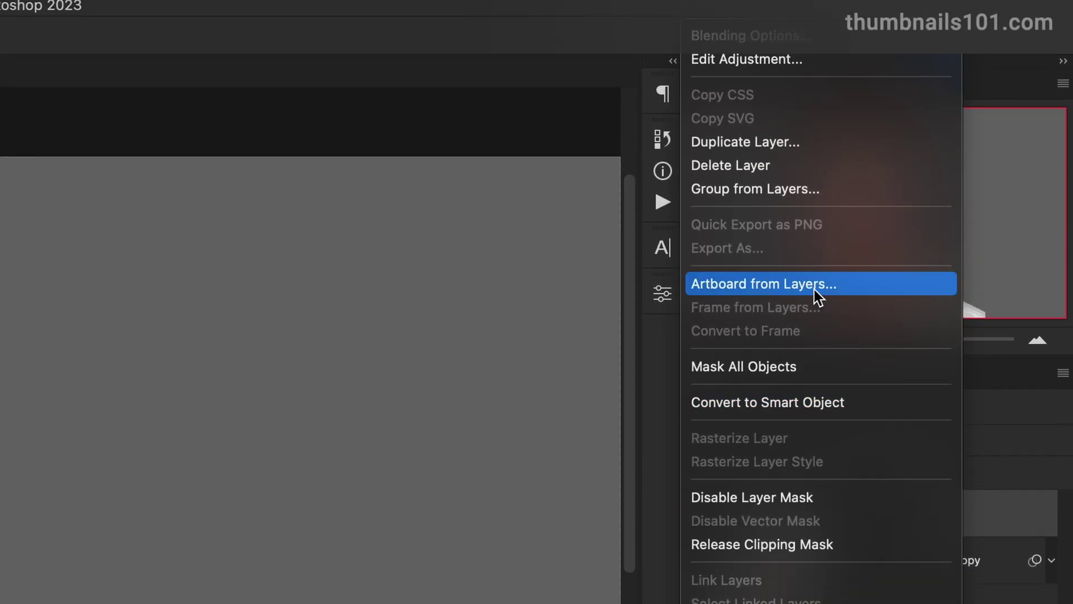
{"action": "left_click", "coordinate": [754, 142]}
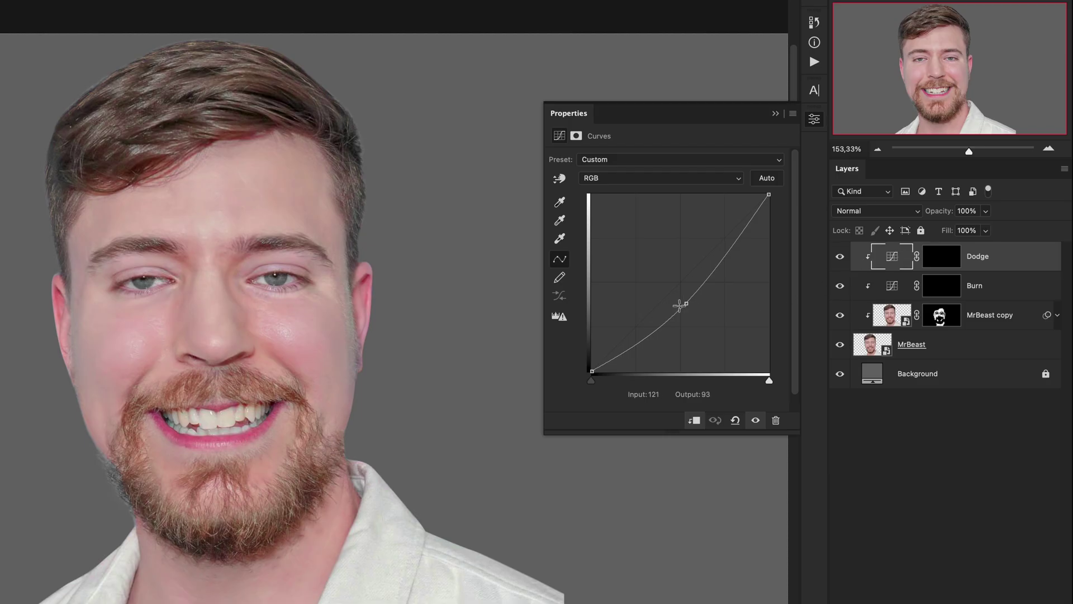
{"action": "left_click_drag", "start_coordinate": [686, 305], "coordinate": [678, 250]}
{"action": "left_click", "coordinate": [936, 260]}
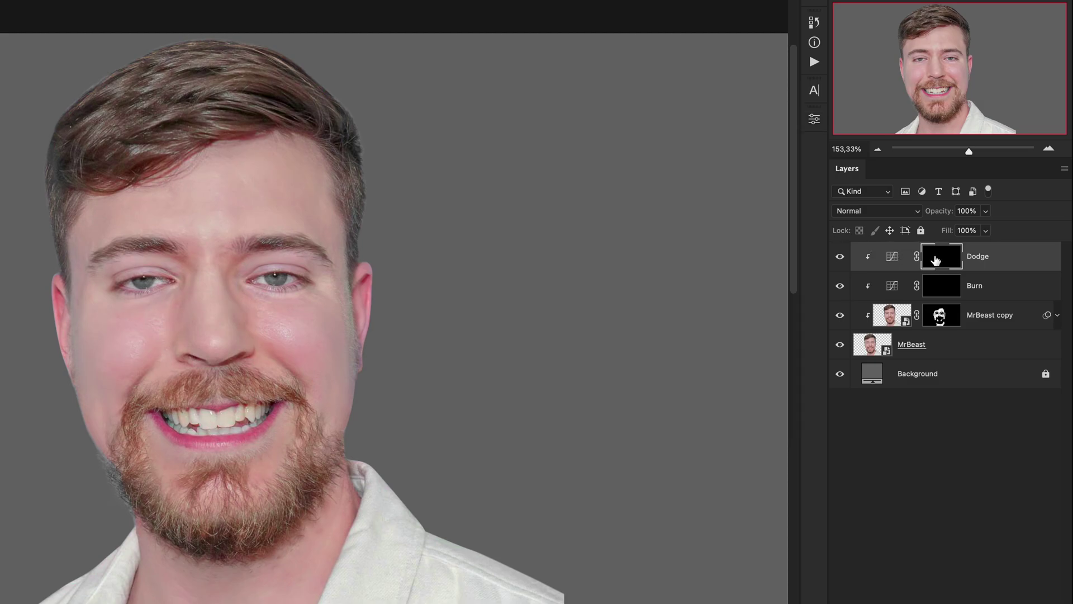
{"action": "key", "text": "ctrl+i"}
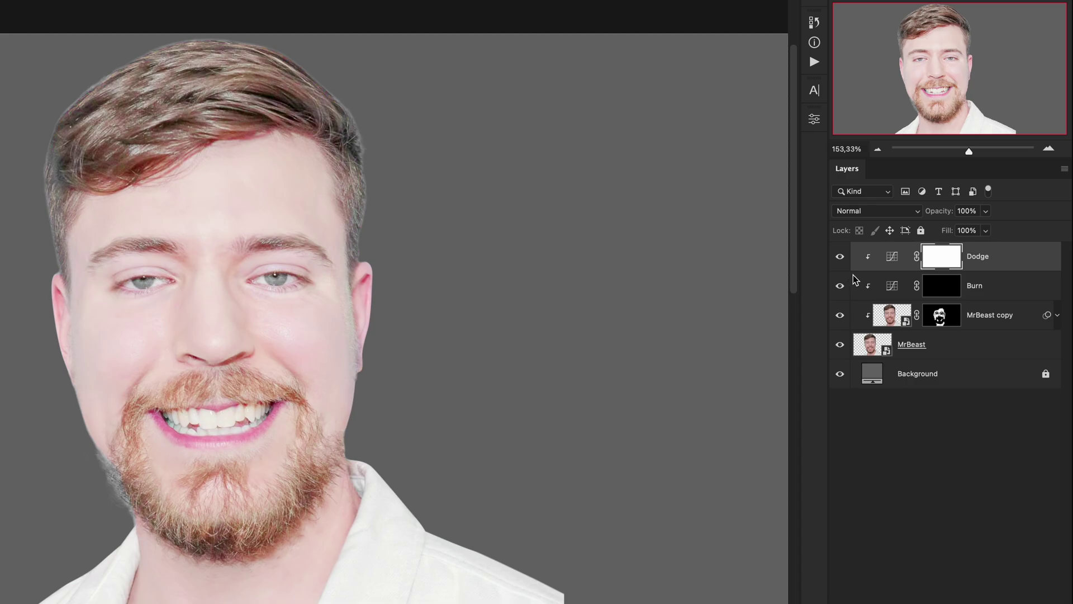
{"action": "key", "text": "ctrl+i"}
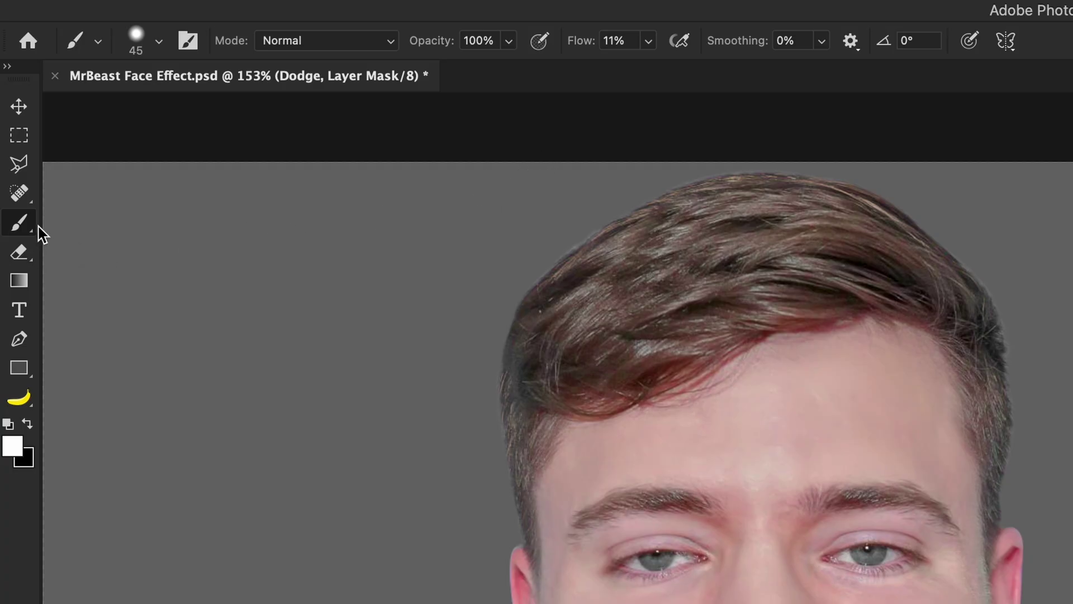
- Paint white at 5% flow on the Dodge mask to brighten the forehead, one cheek and the nose bridge
{"action": "right_click", "coordinate": [31, 227]}
{"action": "left_click", "coordinate": [81, 221]}
{"action": "left_click", "coordinate": [617, 41]}
{"action": "type", "text": "5"}
{"action": "key", "text": "Return"}
{"action": "mouse_move", "coordinate": [832, 429]}
{"action": "left_mouse_down"}
{"action": "mouse_move", "coordinate": [865, 438]}
{"action": "mouse_move", "coordinate": [821, 416]}
{"action": "left_mouse_up"}
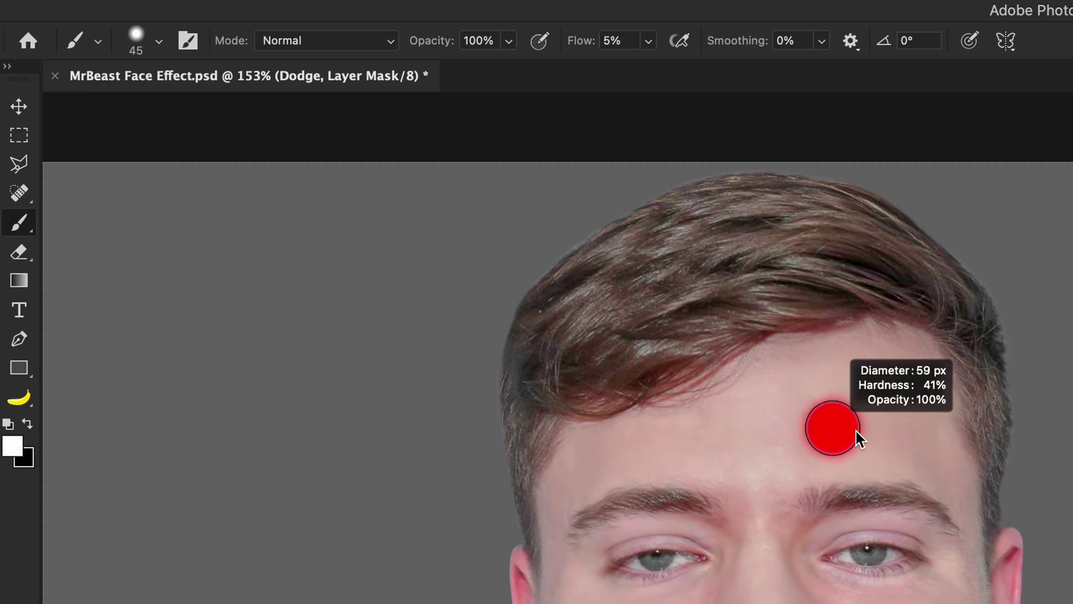
{"action": "left_click_drag", "start_coordinate": [415, 226], "coordinate": [410, 226]}
{"action": "mouse_move", "coordinate": [414, 216]}
{"action": "left_mouse_down"}
{"action": "mouse_move", "coordinate": [441, 227]}
{"action": "mouse_move", "coordinate": [311, 241]}
{"action": "mouse_move", "coordinate": [286, 314]}
{"action": "mouse_move", "coordinate": [293, 404]}
{"action": "left_mouse_up"}
{"action": "left_click_drag", "start_coordinate": [321, 340], "coordinate": [331, 332]}
{"action": "left_click_drag", "start_coordinate": [378, 258], "coordinate": [382, 334]}
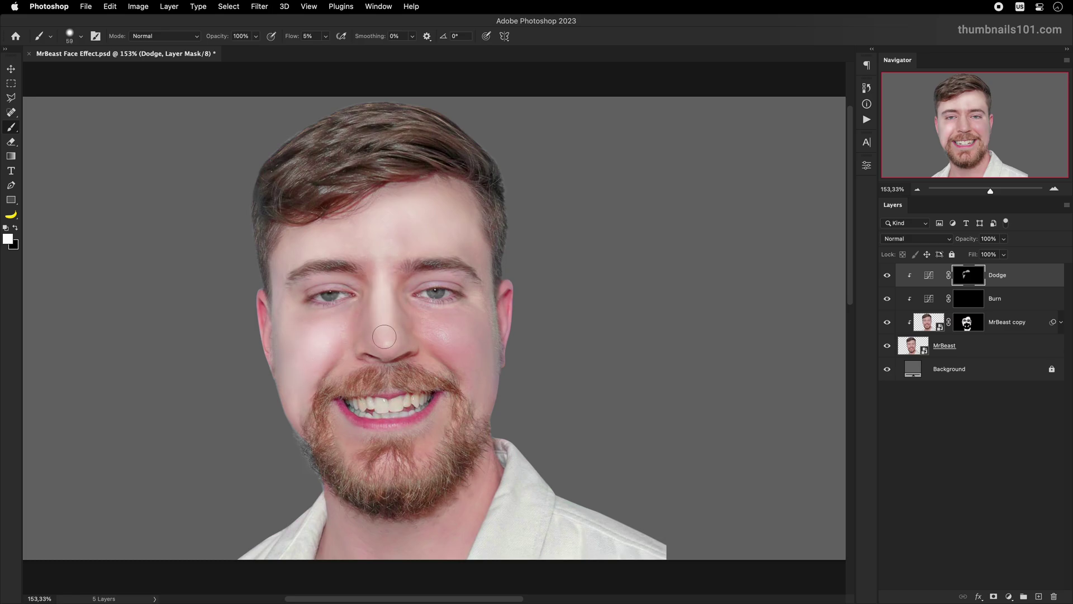
- Continue brightening the other cheek, chin area and neck on the Dodge mask, and slightly lower the Dodge curve
{"action": "left_click_drag", "start_coordinate": [348, 365], "coordinate": [355, 369]}
{"action": "mouse_move", "coordinate": [437, 331]}
{"action": "left_mouse_down"}
{"action": "mouse_move", "coordinate": [468, 345]}
{"action": "mouse_move", "coordinate": [480, 386]}
{"action": "left_mouse_up"}
{"action": "left_click_drag", "start_coordinate": [429, 419], "coordinate": [426, 438]}
{"action": "left_click_drag", "start_coordinate": [352, 437], "coordinate": [348, 442]}
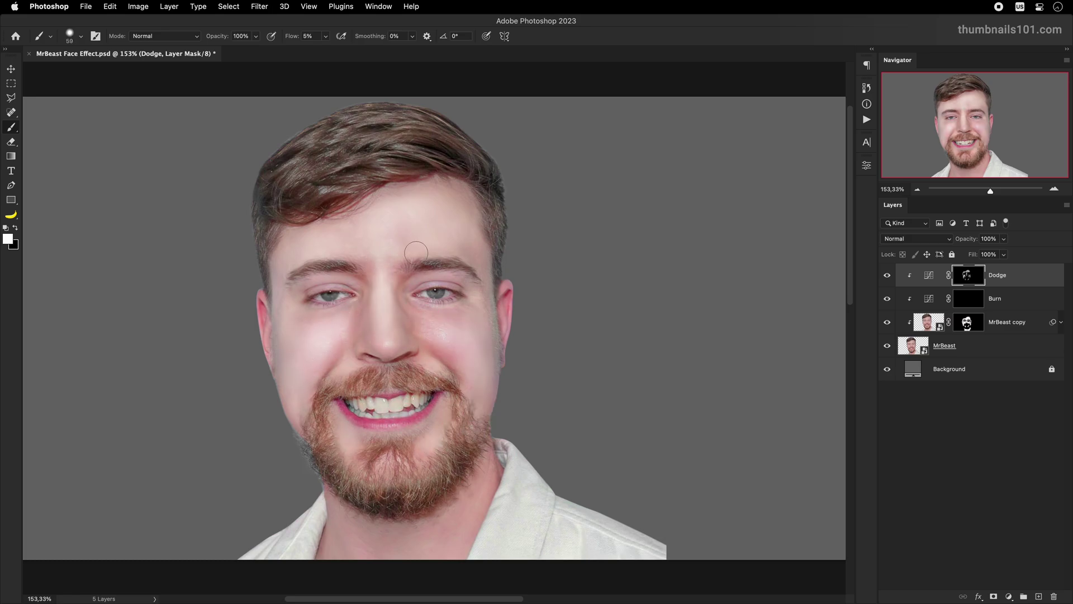
{"action": "scroll", "coordinate": [322, 476], "scroll_direction": "down", "scroll_amount": 3}
{"action": "left_click_drag", "start_coordinate": [322, 476], "coordinate": [353, 479]}
{"action": "mouse_move", "coordinate": [451, 452]}
{"action": "left_mouse_down"}
{"action": "mouse_move", "coordinate": [432, 482]}
{"action": "mouse_move", "coordinate": [372, 484]}
{"action": "left_mouse_up"}
{"action": "left_click_drag", "start_coordinate": [489, 417], "coordinate": [462, 421]}
{"action": "double_click", "coordinate": [929, 275]}
{"action": "left_click_drag", "start_coordinate": [756, 268], "coordinate": [760, 279]}
- Paint white on the Burn mask to deepen shadows around the eyes, nose, smile folds and face edges, and soften the Burn curve
{"action": "left_click", "coordinate": [968, 298]}
{"action": "key", "text": "x"}
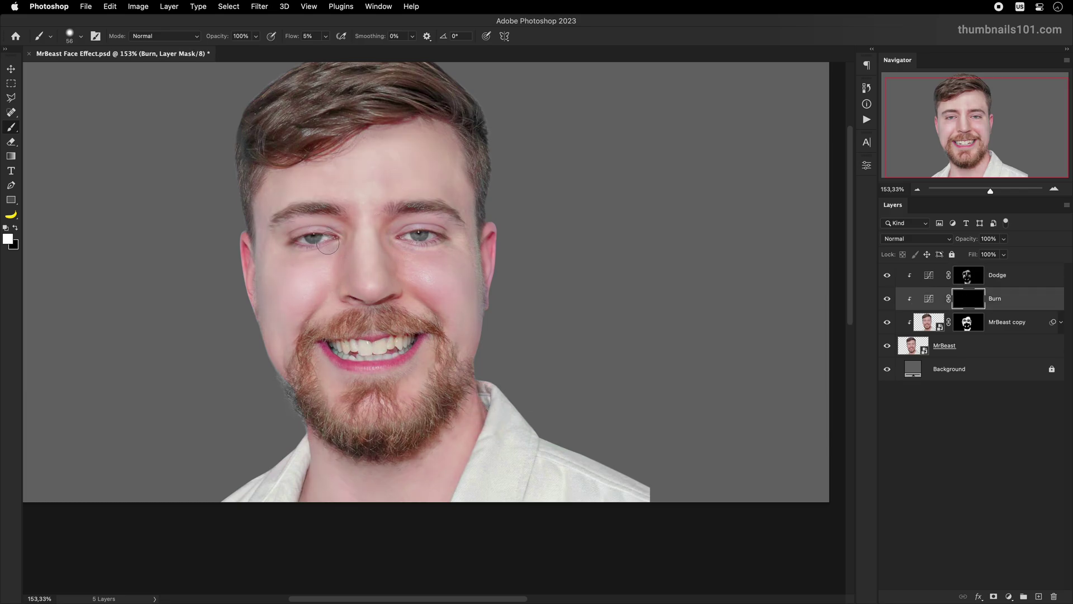
{"action": "left_click_drag", "start_coordinate": [328, 243], "coordinate": [326, 243]}
{"action": "left_click_drag", "start_coordinate": [341, 275], "coordinate": [340, 265]}
{"action": "left_click_drag", "start_coordinate": [392, 261], "coordinate": [395, 281]}
{"action": "left_click_drag", "start_coordinate": [330, 293], "coordinate": [317, 308]}
{"action": "left_click_drag", "start_coordinate": [417, 291], "coordinate": [431, 306]}
{"action": "left_click_drag", "start_coordinate": [465, 263], "coordinate": [472, 313]}
{"action": "left_click_drag", "start_coordinate": [268, 255], "coordinate": [274, 350]}
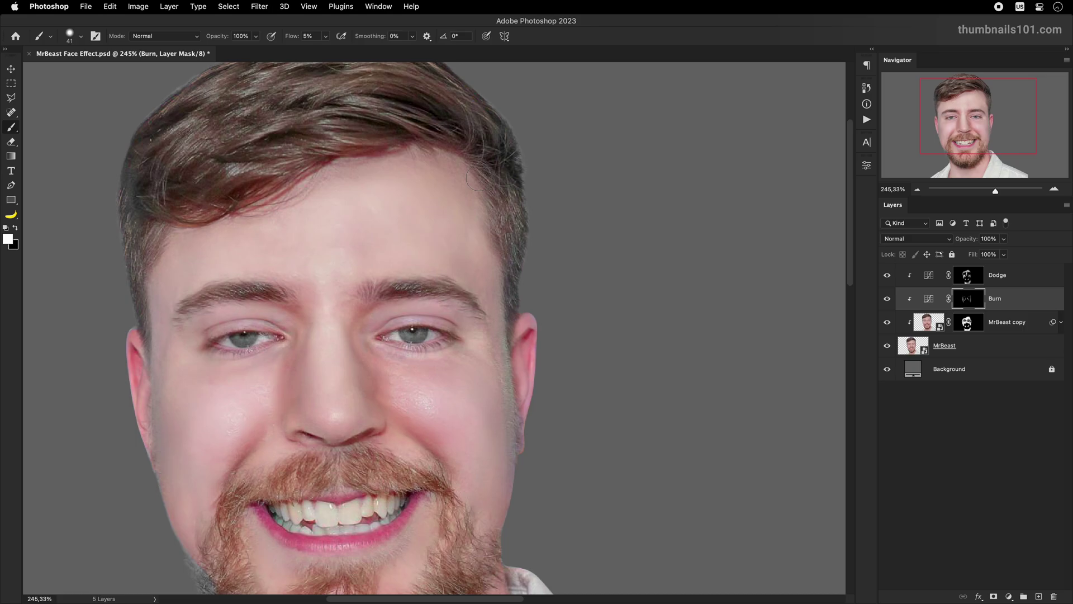
{"action": "left_click_drag", "start_coordinate": [498, 204], "coordinate": [509, 246]}
{"action": "scroll", "coordinate": [535, 282], "scroll_direction": "down", "scroll_amount": 5}
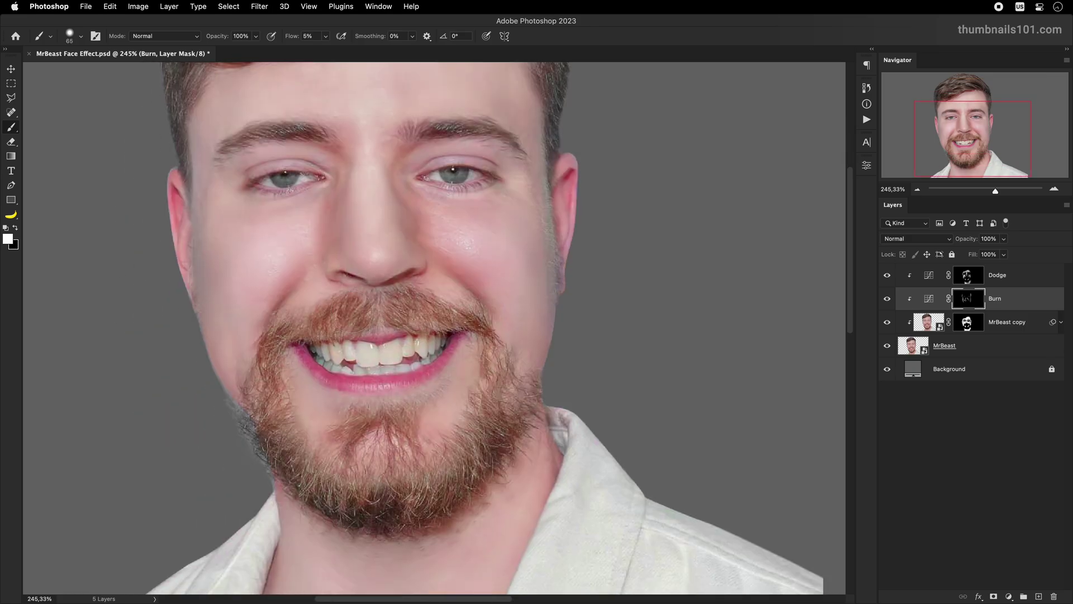
{"action": "scroll", "coordinate": [356, 435], "scroll_direction": "down", "scroll_amount": 3}
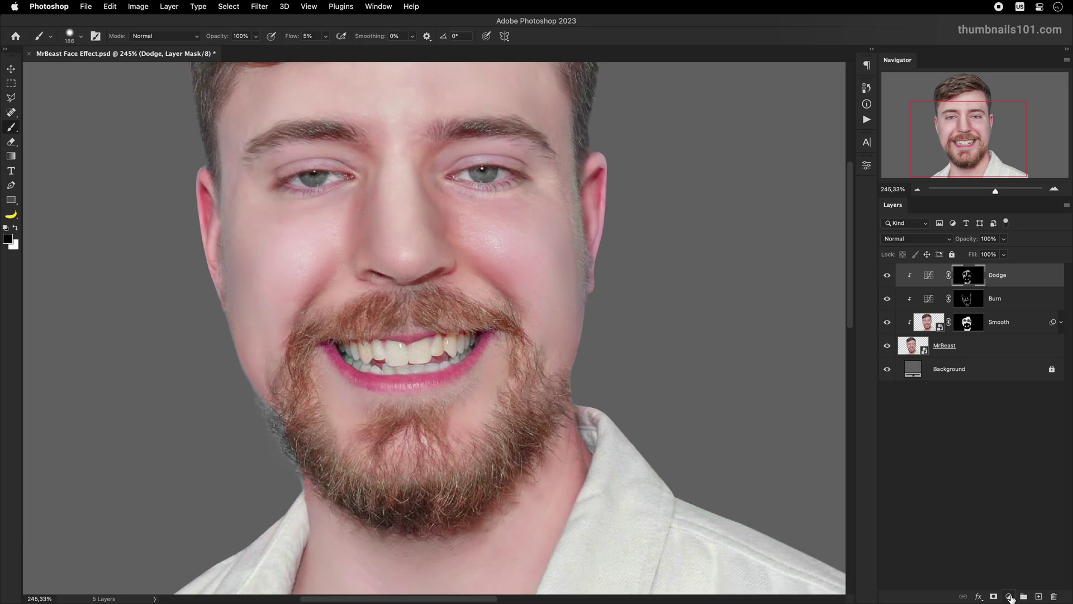
- Add a clipped Hue/Saturation layer above Dodge and set the Yellows saturation to -100
{"action": "left_click", "coordinate": [1009, 597]}
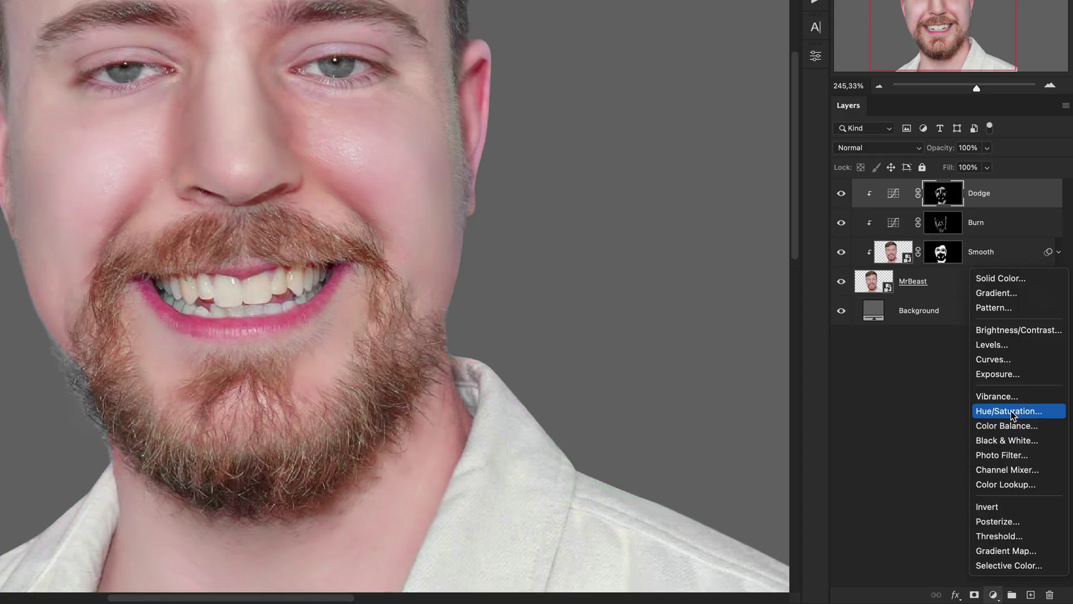
{"action": "left_click", "coordinate": [1009, 411]}
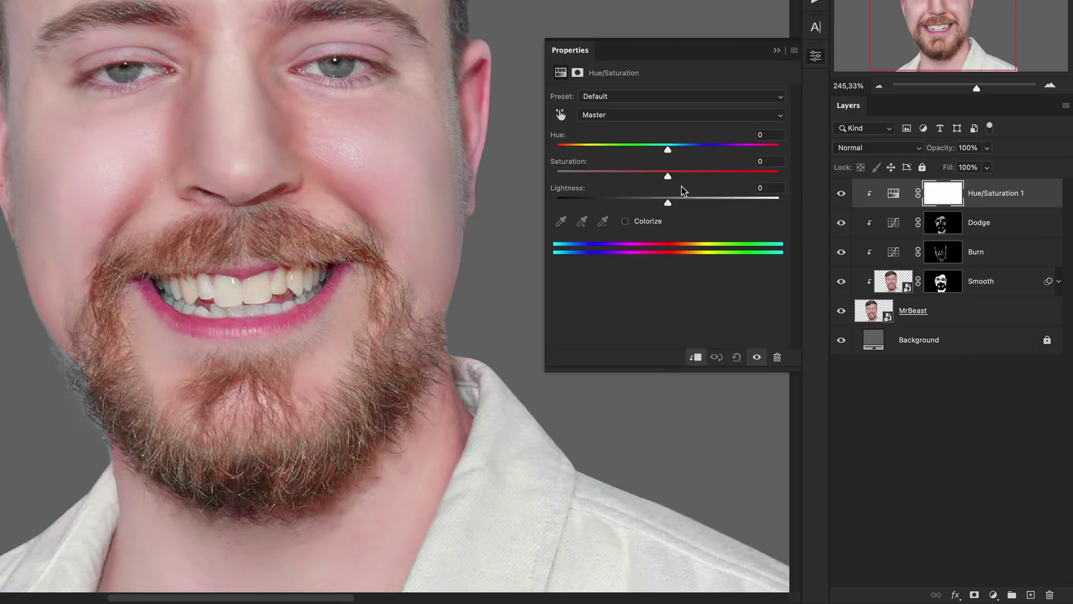
{"action": "left_click", "coordinate": [646, 116]}
{"action": "left_click", "coordinate": [616, 140]}
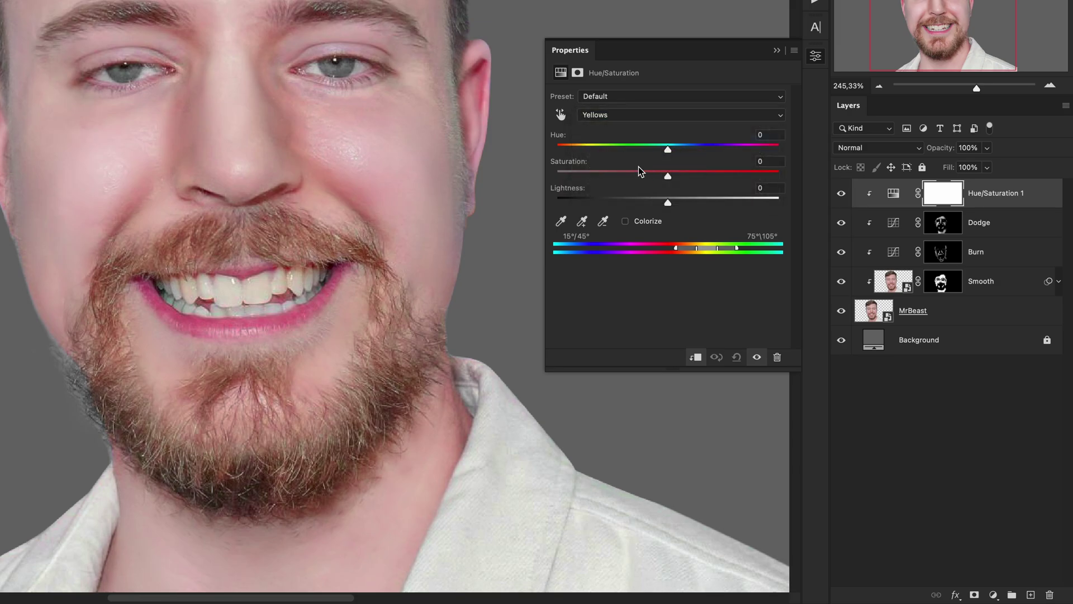
{"action": "left_click_drag", "start_coordinate": [664, 178], "coordinate": [421, 168]}
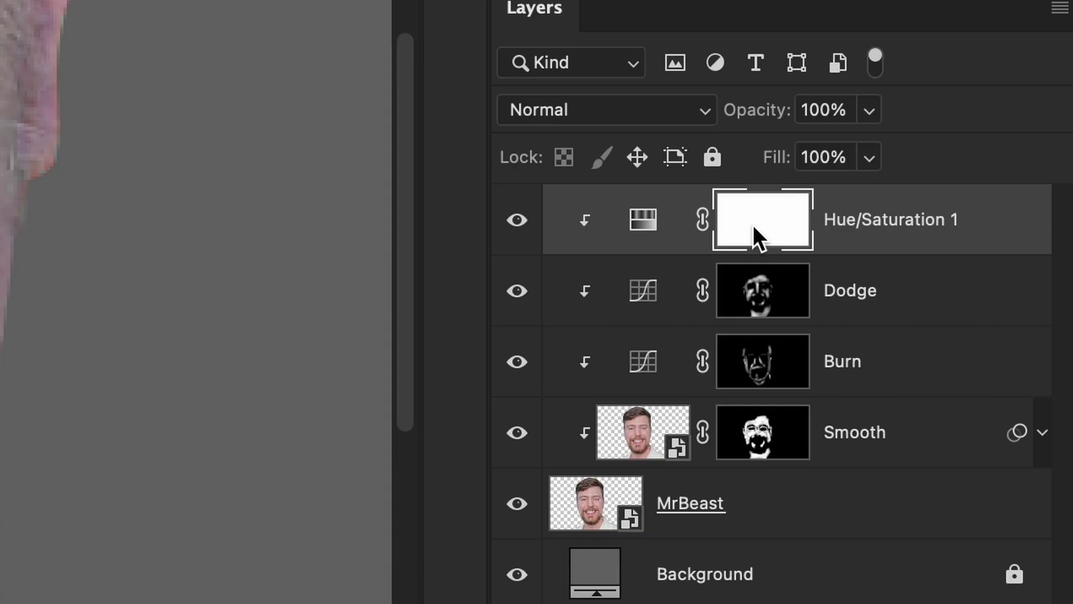
- Invert the Hue/Saturation layer's mask and paint white at 100% flow over the teeth to whiten them
{"action": "key", "text": "ctrl+i"}
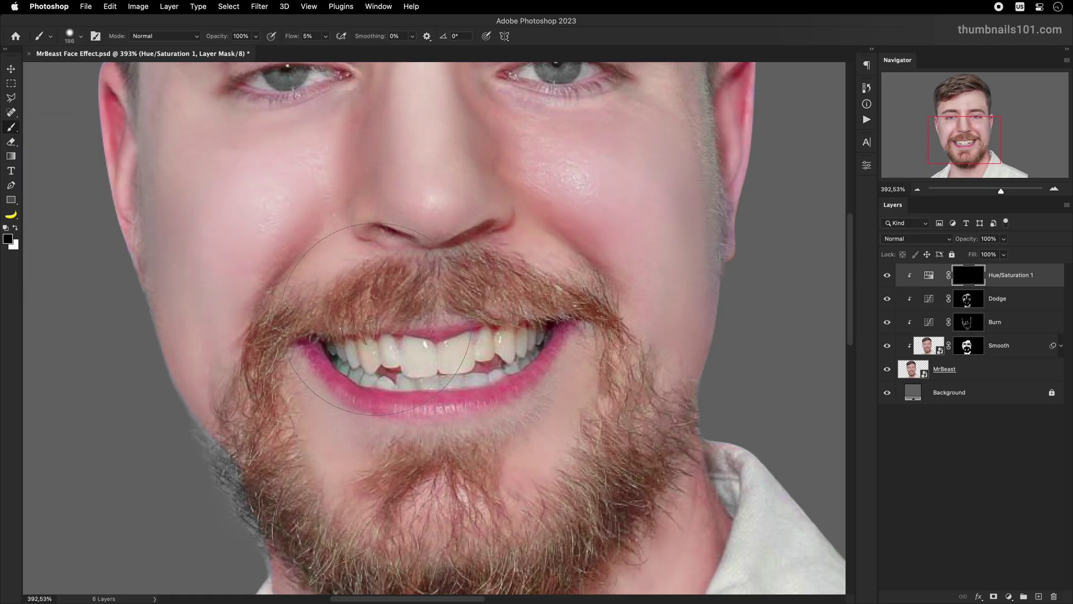
{"action": "key", "text": "shift+0"}
{"action": "left_click_drag", "start_coordinate": [362, 345], "coordinate": [356, 345]}
{"action": "key", "text": "x"}
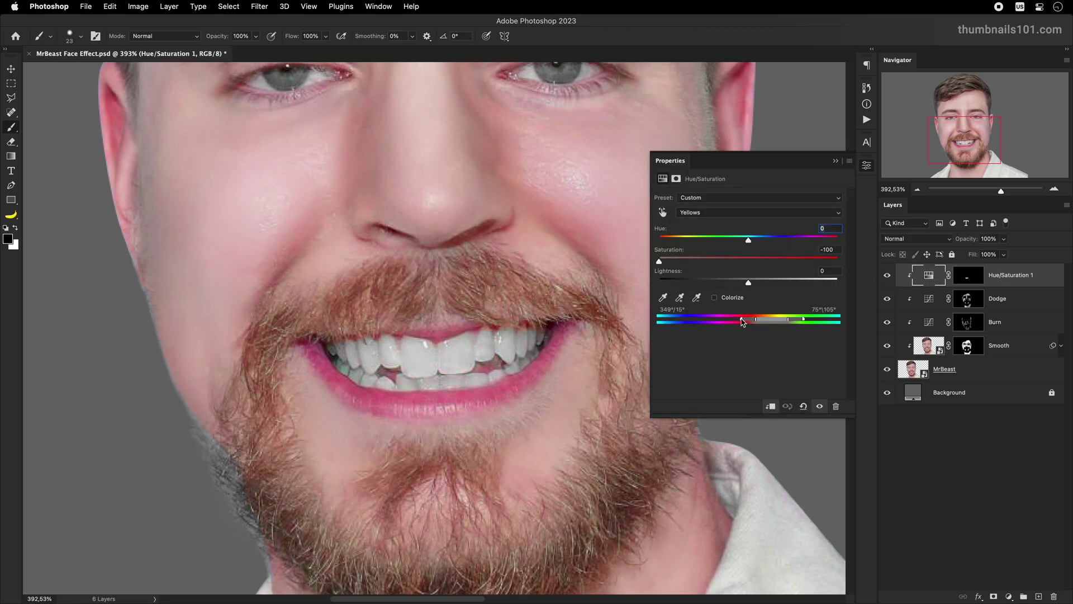
{"action": "key", "text": "x"}
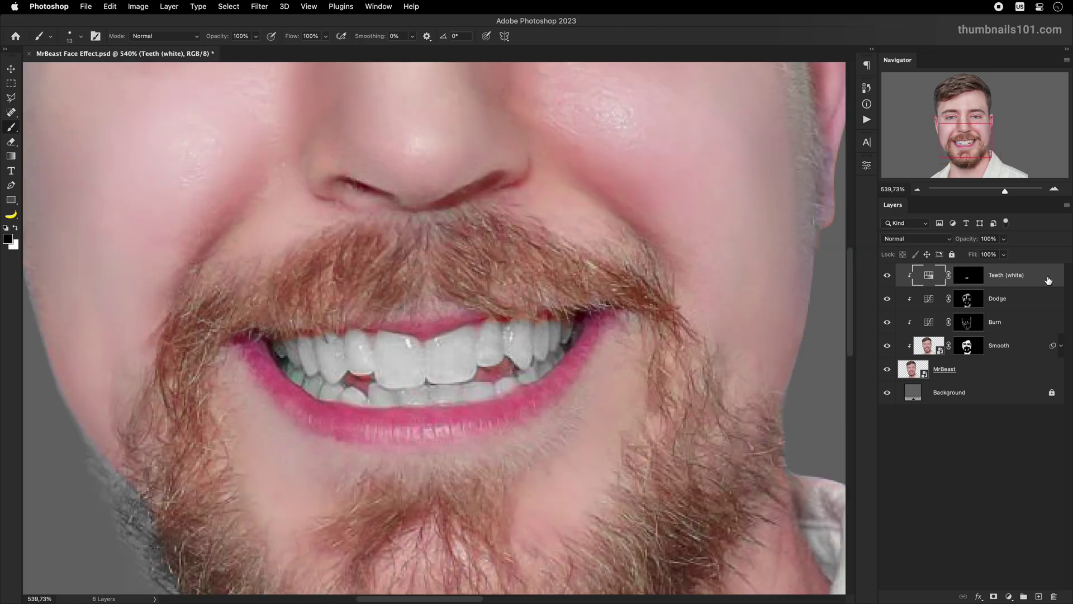
- Add a clipped Curves layer named Teeth (bright), raise its curve, and copy the Teeth (white) mask onto it
{"action": "left_click", "coordinate": [1007, 597]}
{"action": "left_click", "coordinate": [1009, 413]}
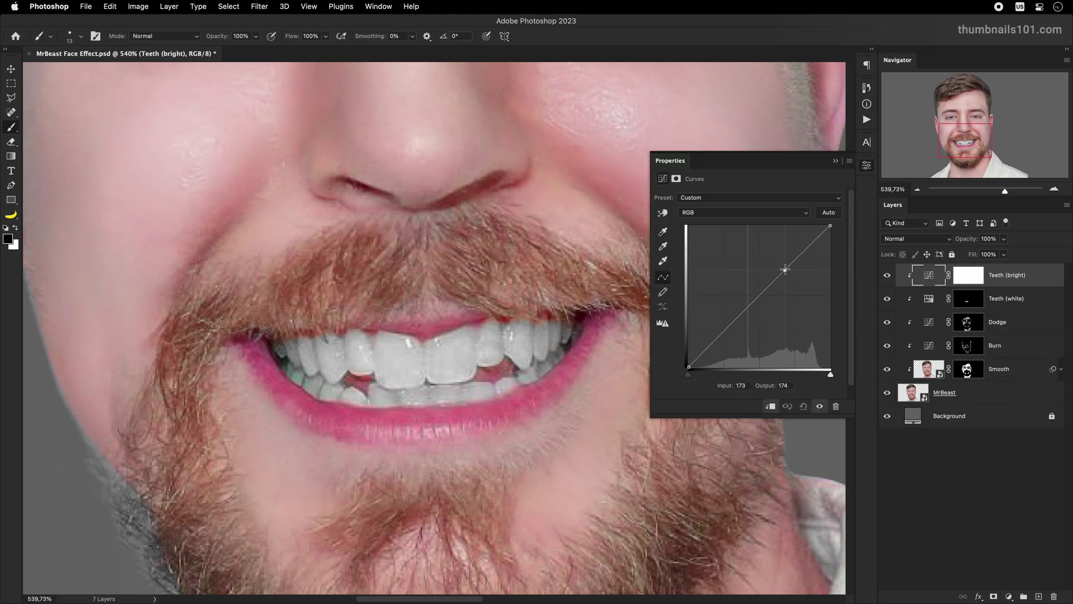
{"action": "left_click_drag", "start_coordinate": [786, 271], "coordinate": [784, 261]}
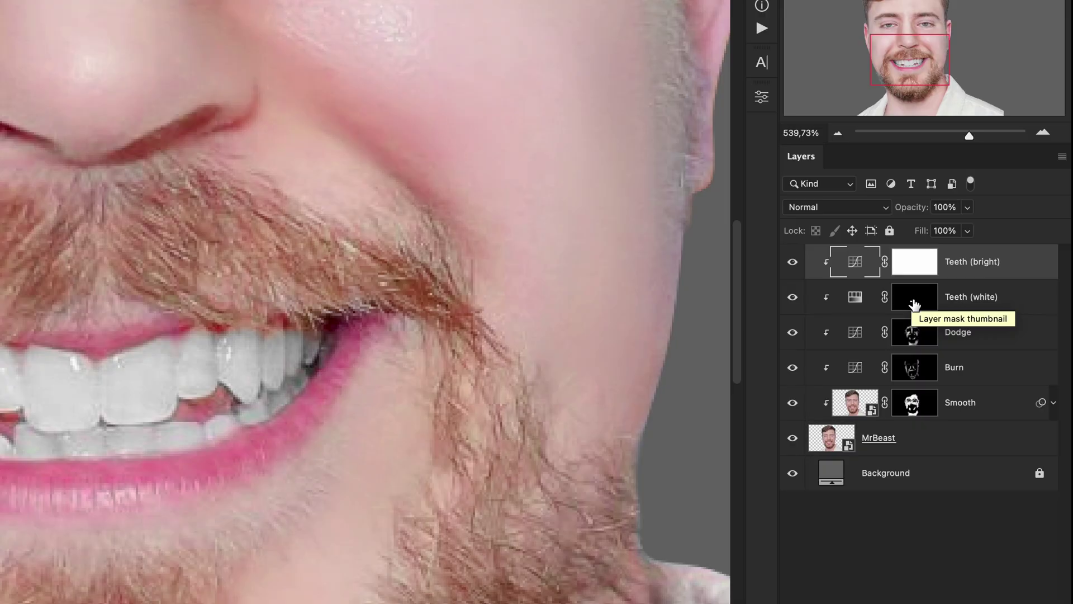
{"action": "left_click_drag", "start_coordinate": [968, 298], "coordinate": [914, 269]}
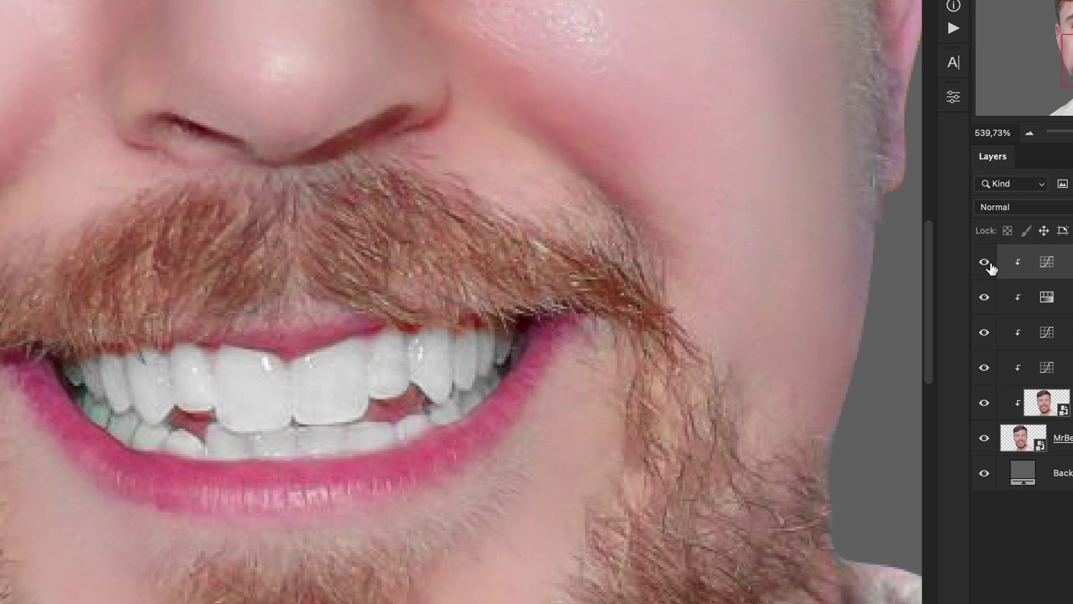
{"action": "left_click", "coordinate": [986, 263]}
{"action": "left_click", "coordinate": [986, 263]}
{"action": "left_click", "coordinate": [986, 263]}
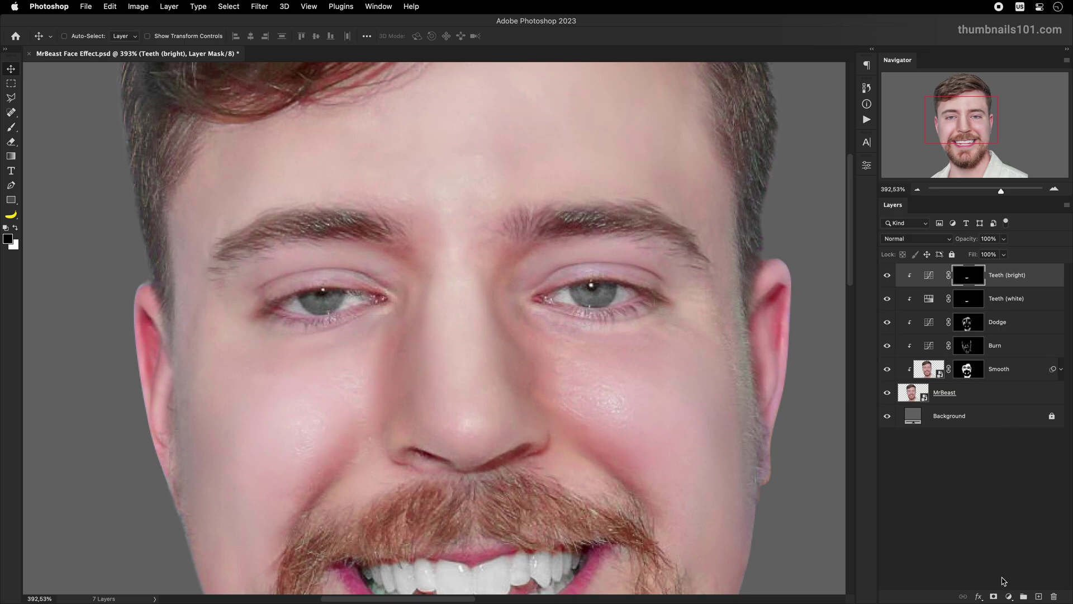
- Add a clipped Hue/Saturation layer named Iris, turn on Colorize, shift the hue to blue, and invert the mask
{"action": "left_click", "coordinate": [1009, 596]}
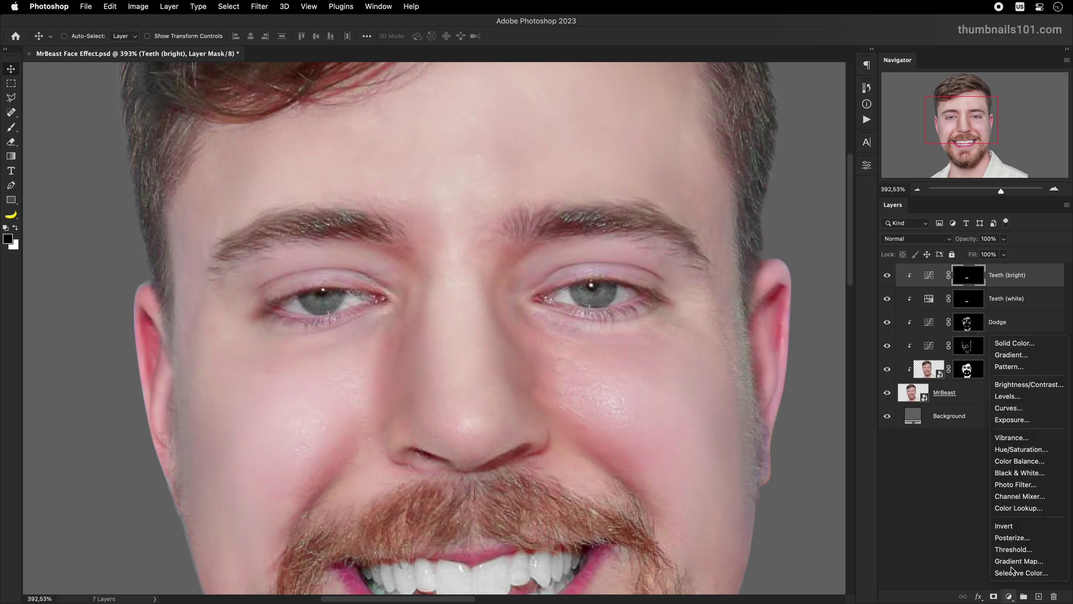
{"action": "left_click", "coordinate": [1021, 449]}
{"action": "left_click", "coordinate": [721, 303]}
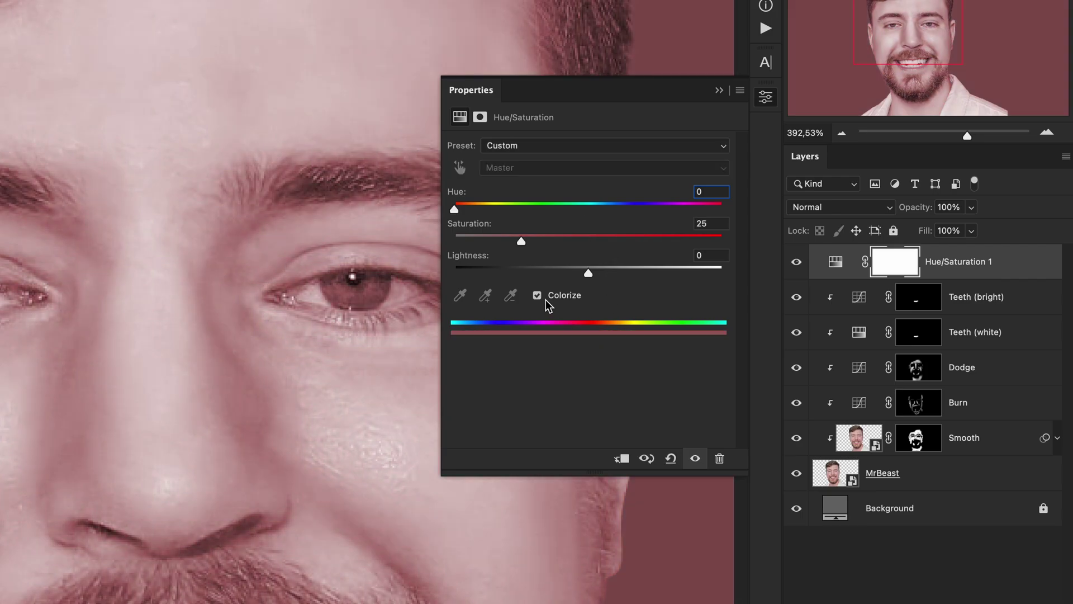
{"action": "left_click_drag", "start_coordinate": [511, 212], "coordinate": [598, 213]}
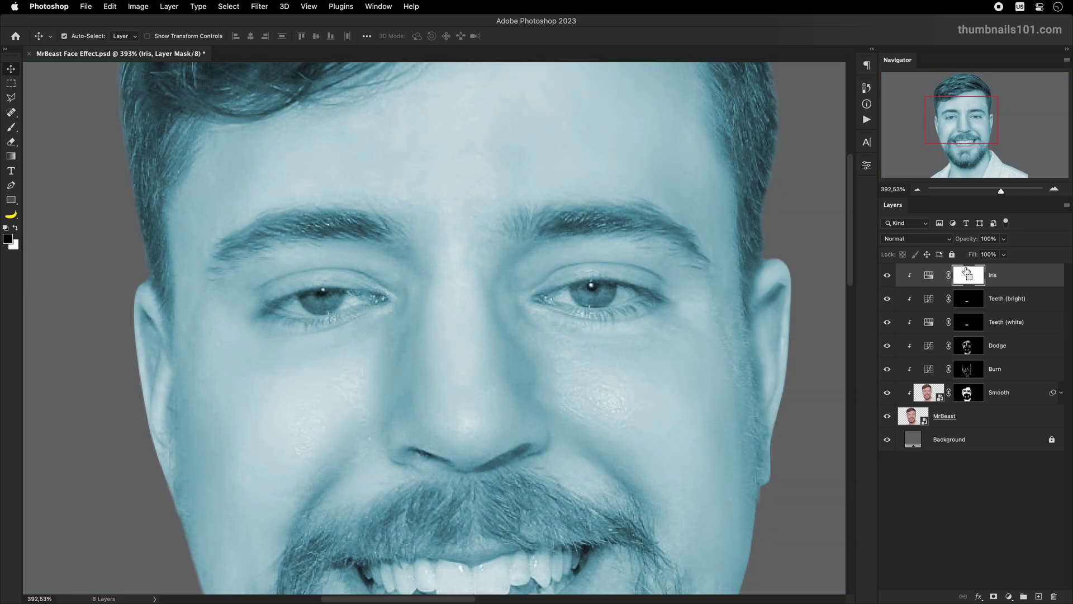
{"action": "key", "text": "super+i"}
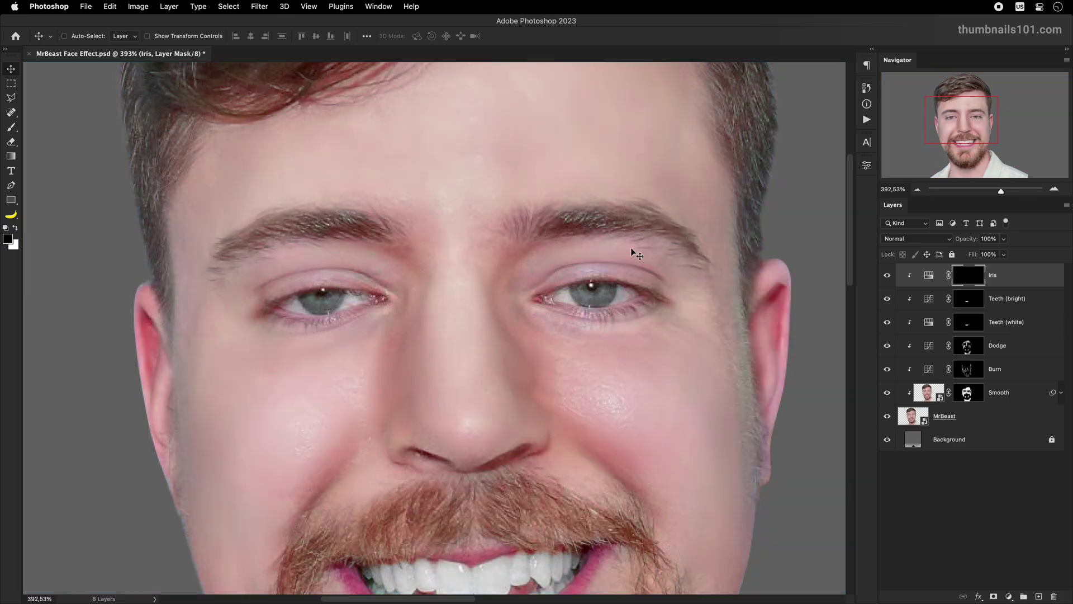
- Paint white on the Iris mask over both irises, mask out the pupils and eyelid overlap, and fine-tune the saturation
{"action": "key", "text": "b"}
{"action": "left_click_drag", "start_coordinate": [294, 298], "coordinate": [322, 293]}
{"action": "key", "text": "x"}
{"action": "left_click", "coordinate": [321, 293]}
{"action": "left_click", "coordinate": [591, 290]}
{"action": "key", "text": "x"}
{"action": "left_click_drag", "start_coordinate": [576, 276], "coordinate": [604, 274]}
{"action": "left_click_drag", "start_coordinate": [305, 280], "coordinate": [330, 283]}
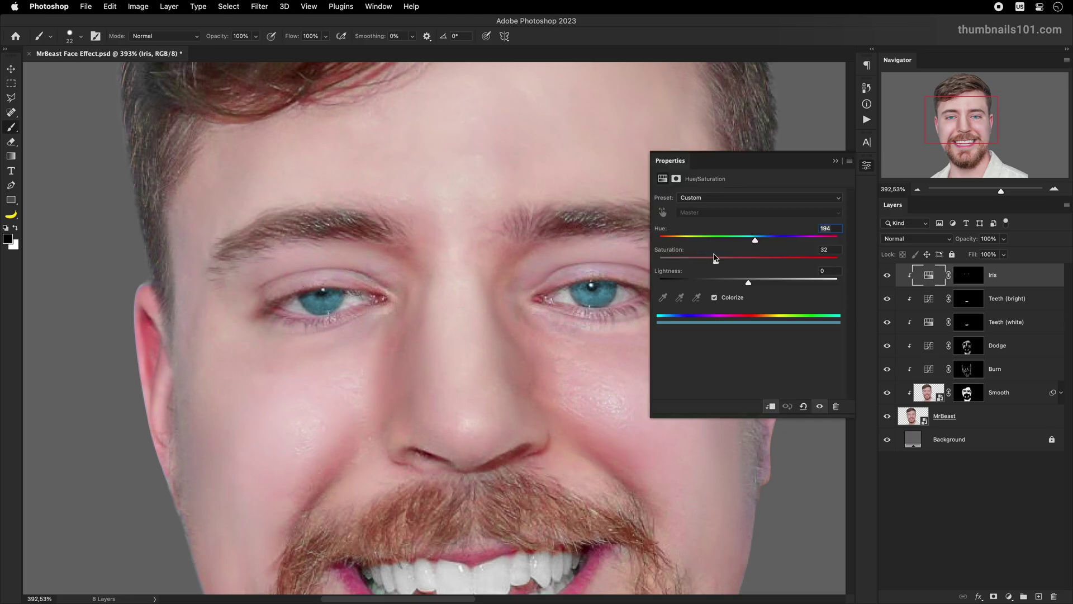
{"action": "left_click_drag", "start_coordinate": [716, 258], "coordinate": [694, 267]}
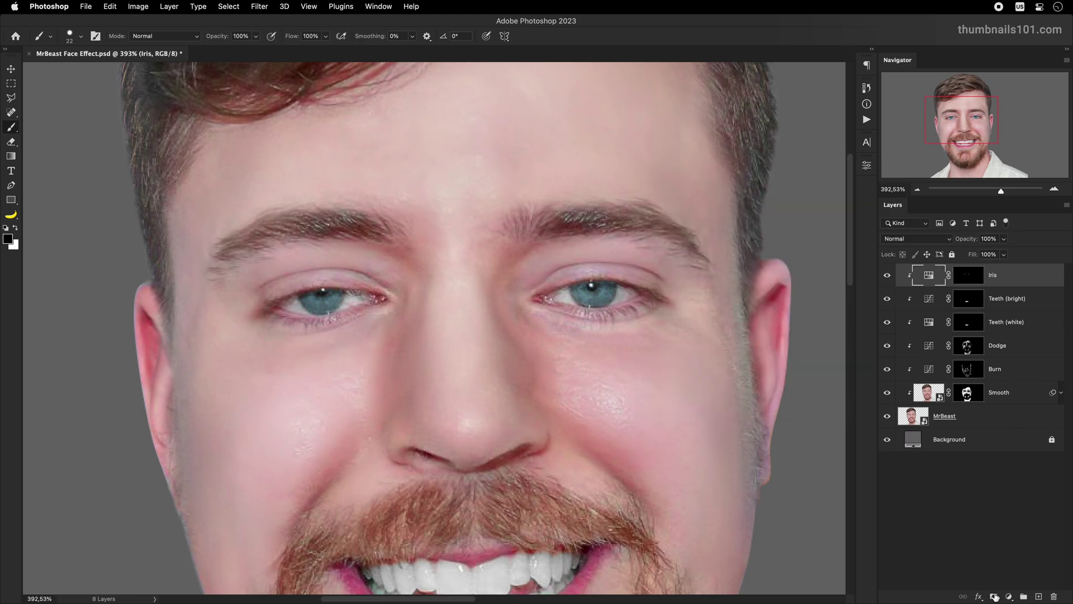
- Add a clipped Curves layer, Iris (bright), raise the curve, copy the Iris mask onto it, and rename the original Iris (color)
{"action": "left_click", "coordinate": [1009, 597]}
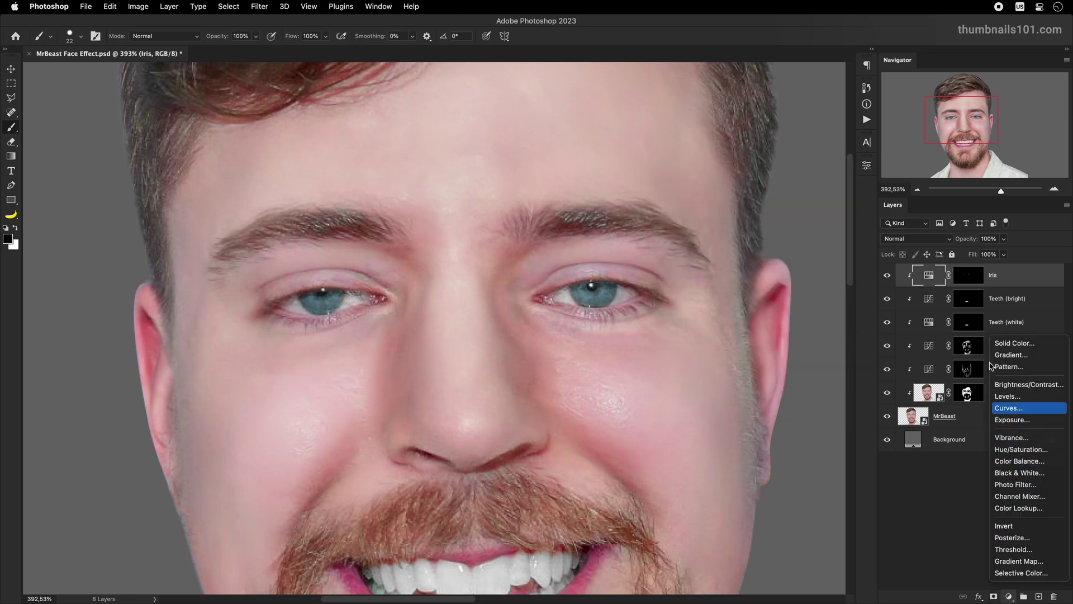
{"action": "left_click", "coordinate": [1009, 407]}
{"action": "left_click_drag", "start_coordinate": [789, 266], "coordinate": [789, 259]}
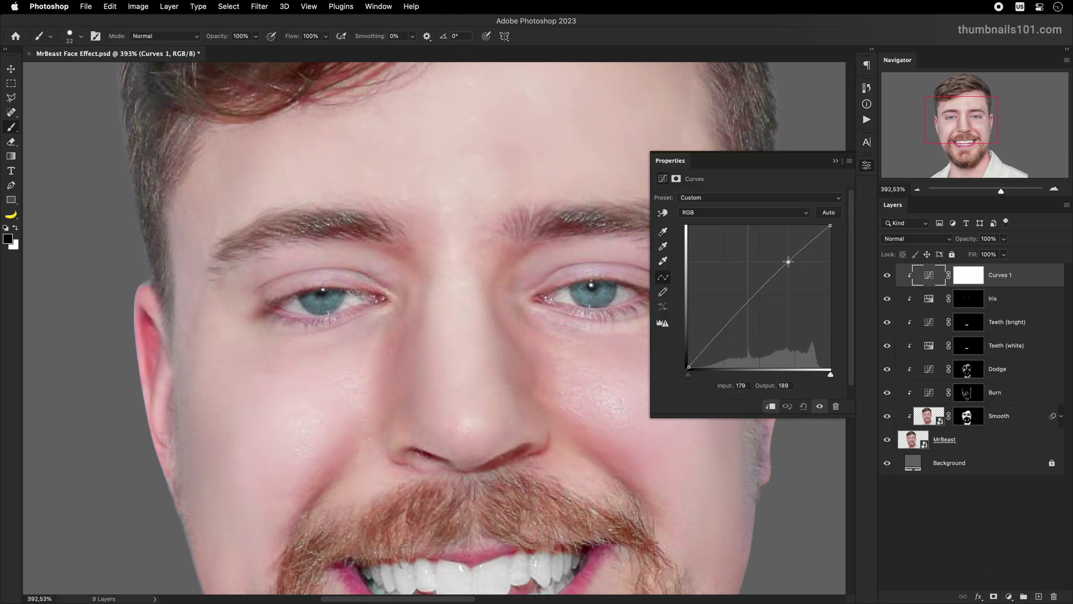
{"action": "left_click", "coordinate": [979, 301]}
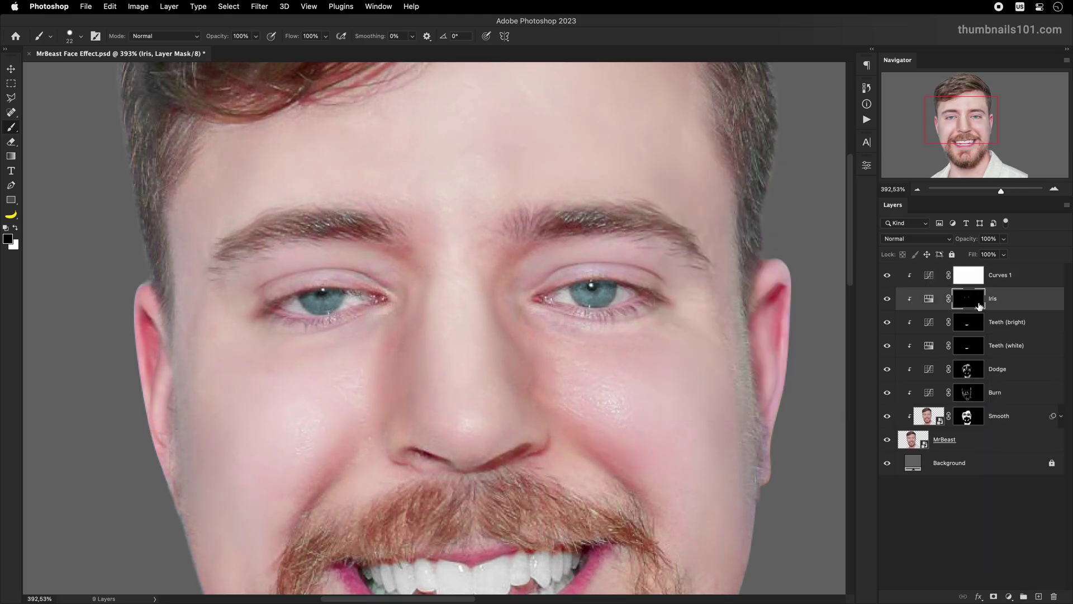
{"action": "left_click_drag", "start_coordinate": [969, 301], "coordinate": [973, 279], "text": "alt"}
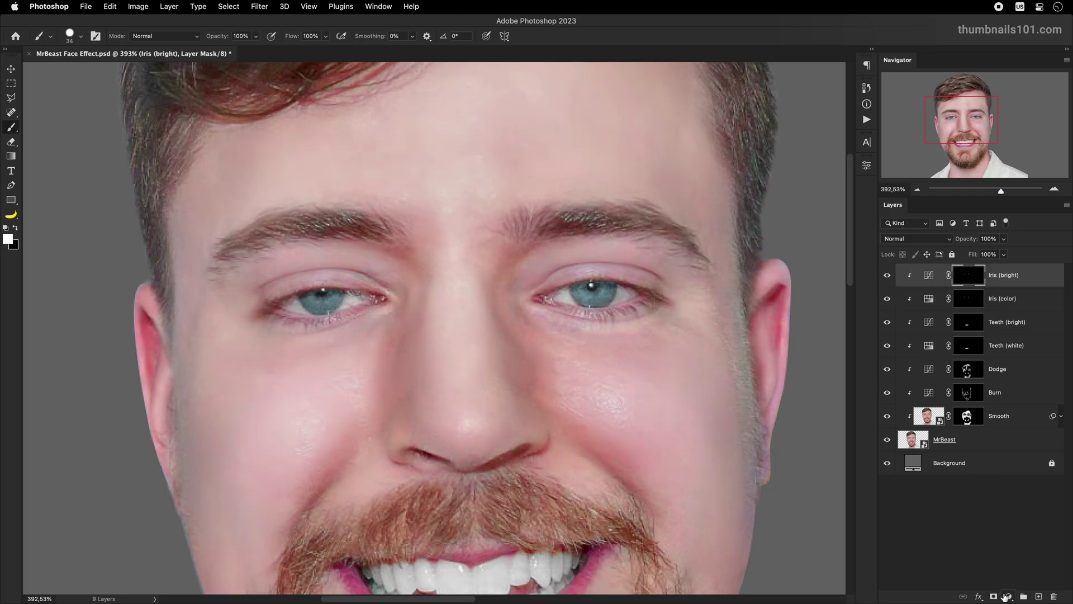
- Add a clipped Curves layer named Sclera, raise its curve to brighten, and invert its mask to black
{"action": "left_click", "coordinate": [1008, 597]}
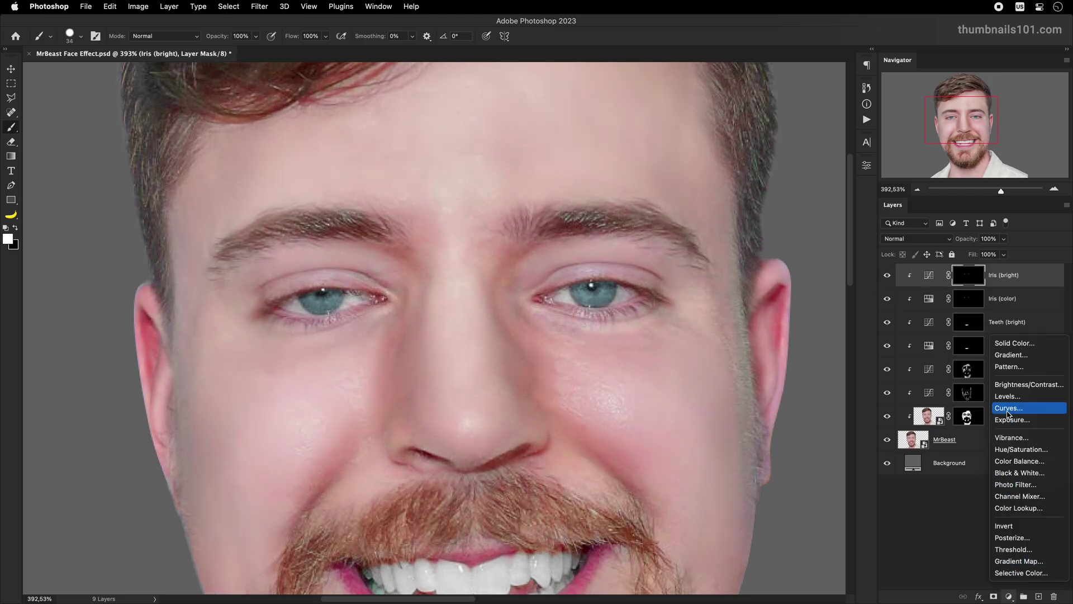
{"action": "left_click", "coordinate": [1007, 408]}
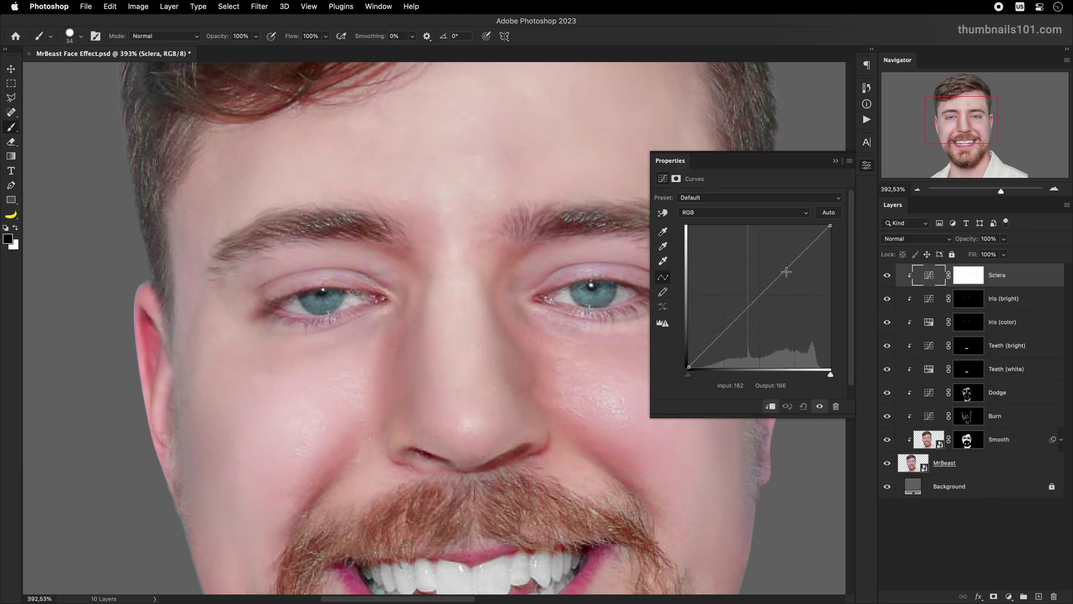
{"action": "left_click_drag", "start_coordinate": [783, 273], "coordinate": [789, 251]}
{"action": "left_click", "coordinate": [967, 283]}
{"action": "key", "text": "x"}
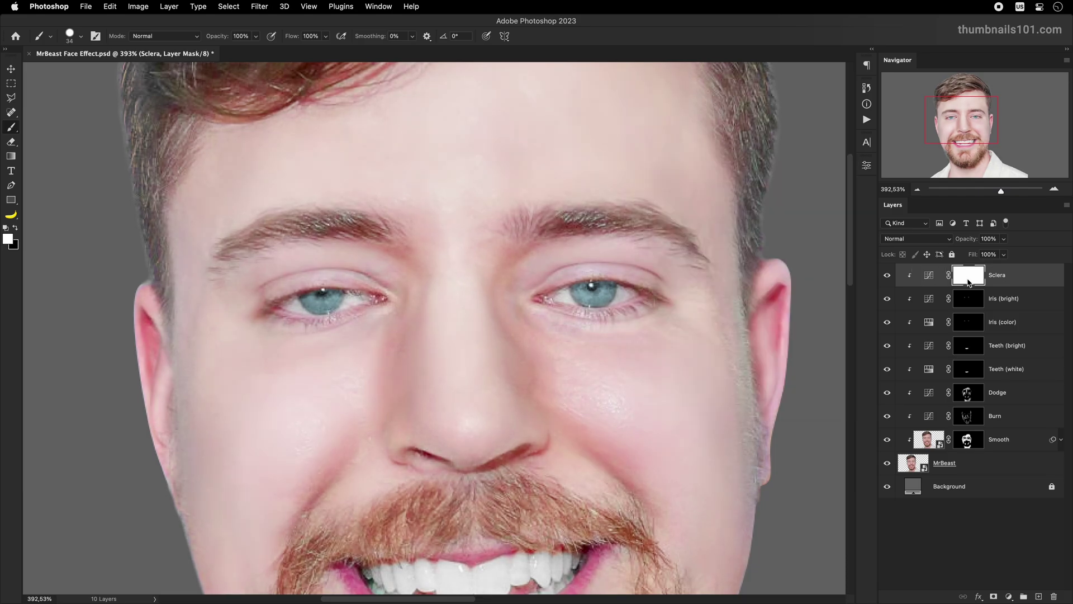
{"action": "key", "text": "super+i"}
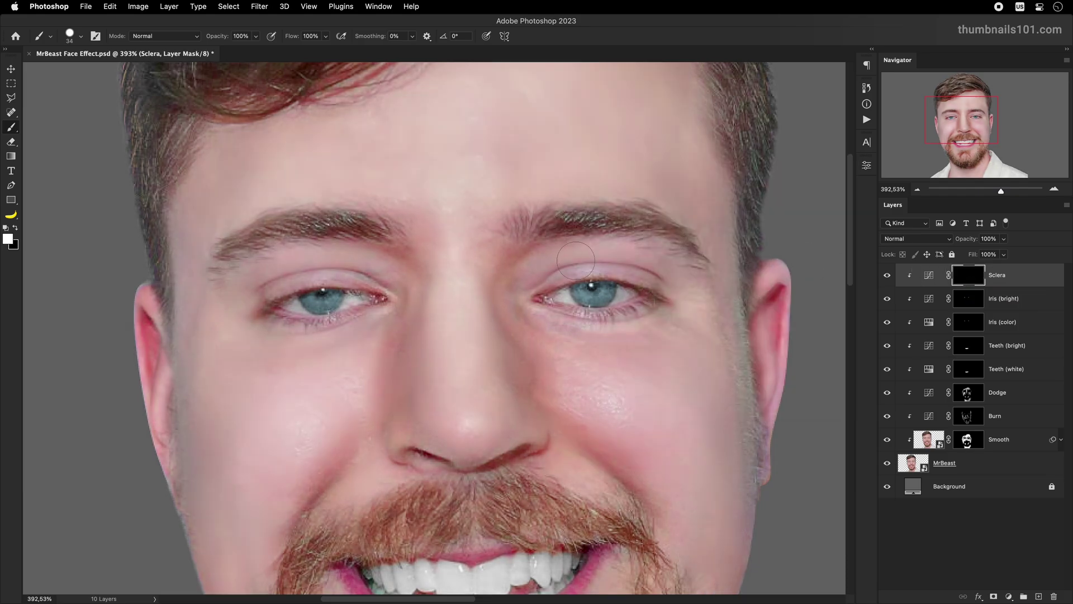
- Paint white on the Sclera mask over the whites of both eyes, cleaning up the edges with black
{"action": "scroll", "coordinate": [553, 263], "scroll_direction": "up", "scroll_amount": 5}
{"action": "mouse_move", "coordinate": [591, 302]}
{"action": "left_mouse_down"}
{"action": "mouse_move", "coordinate": [480, 262]}
{"action": "mouse_move", "coordinate": [506, 275]}
{"action": "mouse_move", "coordinate": [595, 270]}
{"action": "left_mouse_up"}
{"action": "key", "text": "x"}
{"action": "left_click_drag", "start_coordinate": [529, 263], "coordinate": [536, 264]}
{"action": "left_click_drag", "start_coordinate": [520, 270], "coordinate": [534, 270]}
{"action": "scroll", "coordinate": [630, 259], "scroll_direction": "left", "scroll_amount": 5}
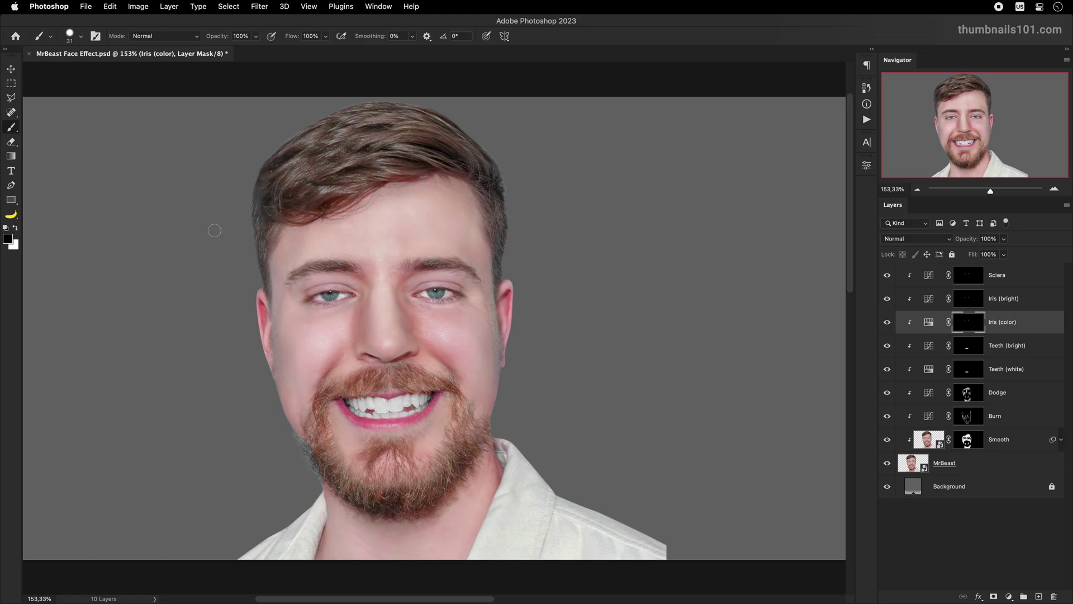
- Add a clipped Selective Color layer named Skin tone (pink) above Sclera, with Magenta at +9% in Reds and +7% in Yellows
{"action": "left_click", "coordinate": [1021, 286]}
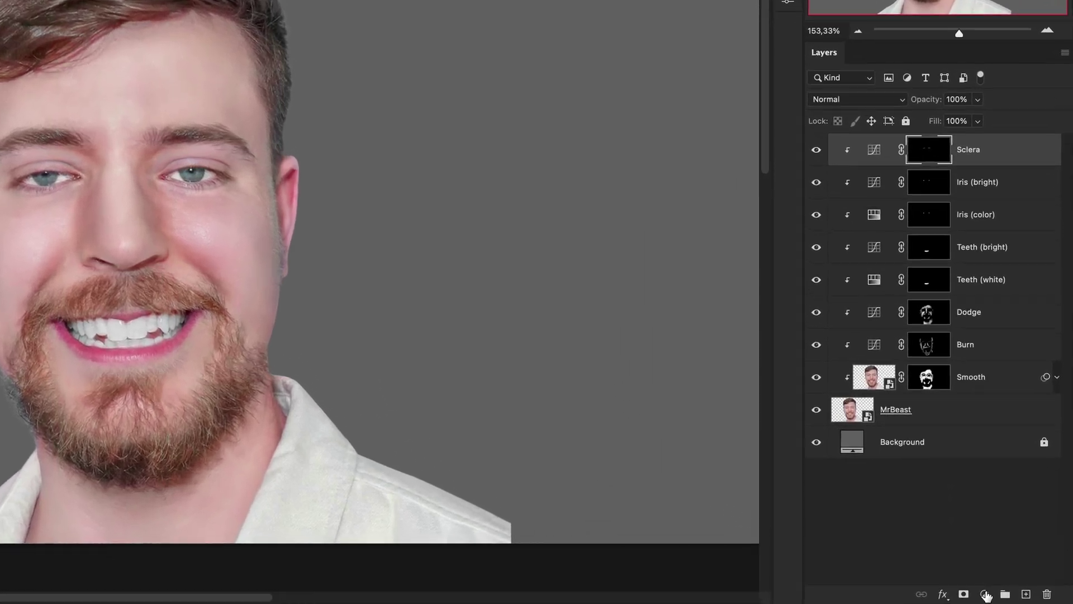
{"action": "left_click", "coordinate": [1009, 597]}
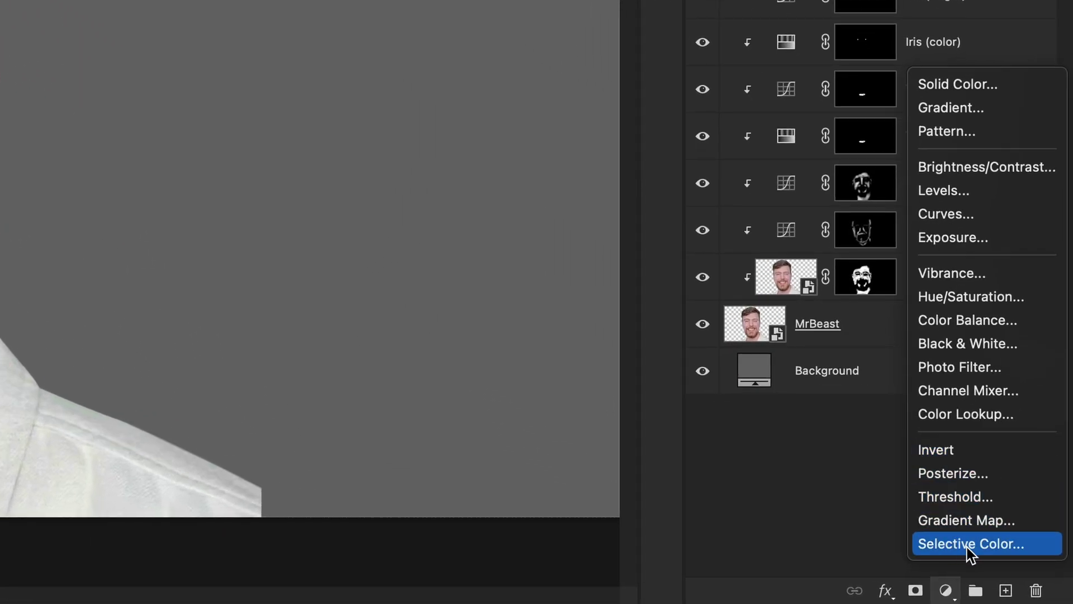
{"action": "left_click", "coordinate": [956, 541]}
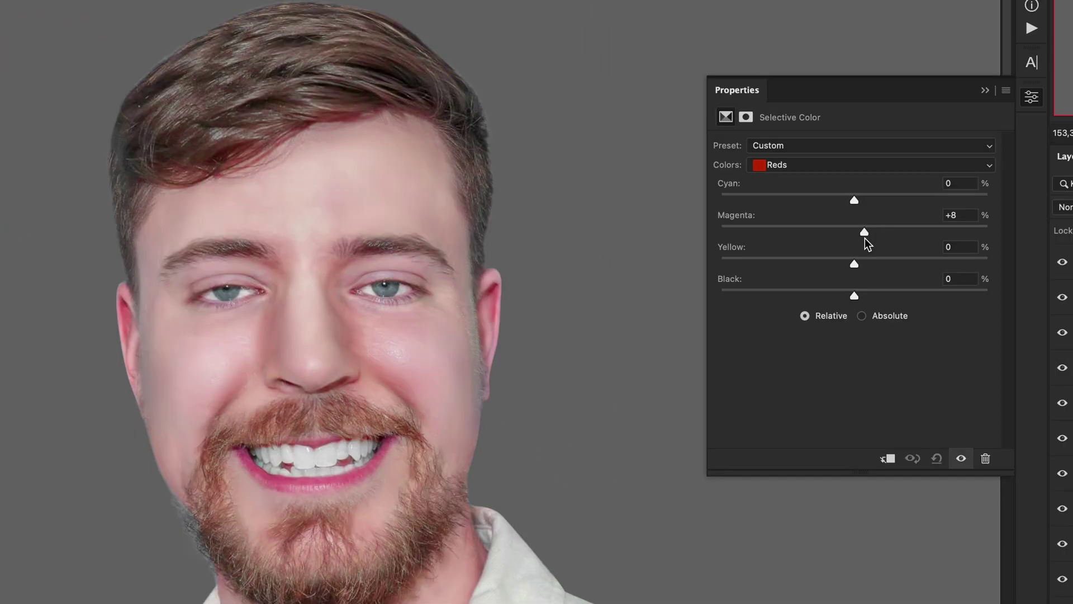
{"action": "mouse_move", "coordinate": [865, 244]}
{"action": "left_mouse_down"}
{"action": "mouse_move", "coordinate": [854, 243]}
{"action": "mouse_move", "coordinate": [869, 246]}
{"action": "left_mouse_up"}
{"action": "left_click", "coordinate": [802, 165]}
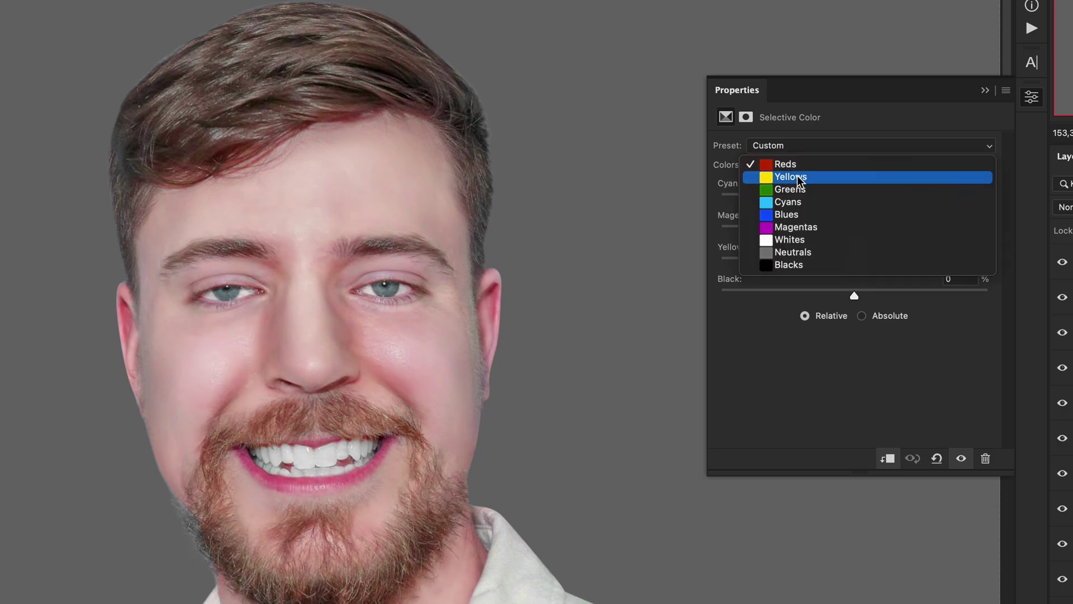
{"action": "left_click", "coordinate": [800, 177]}
{"action": "left_click_drag", "start_coordinate": [855, 252], "coordinate": [862, 253]}
- Duplicate Skin tone (pink), clip the copy, hide the original, and reset the copy's Selective Color settings to default
{"action": "key", "text": "ctrl+j"}
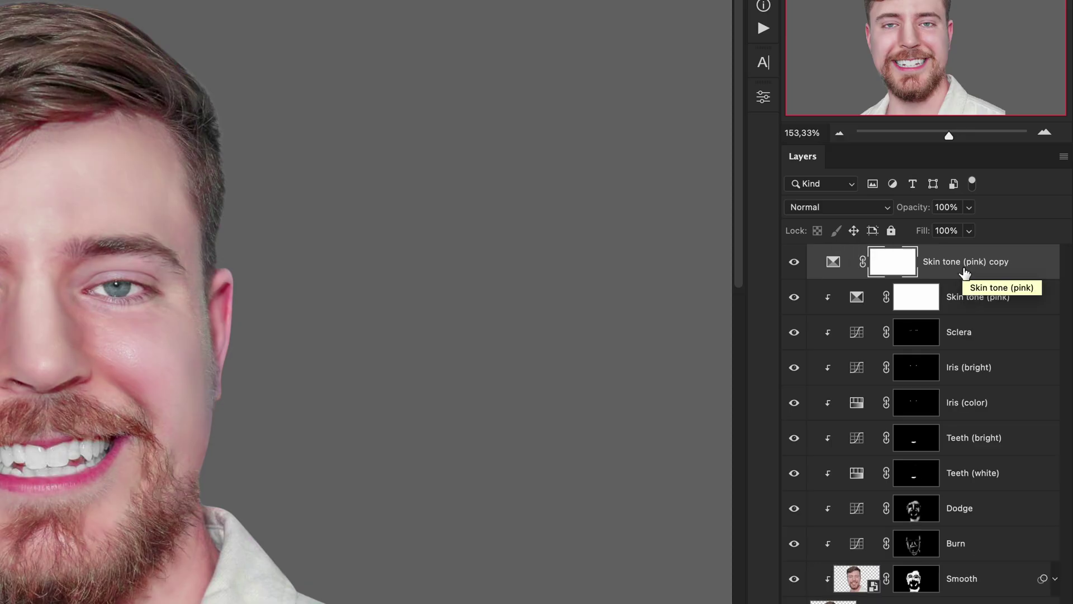
{"action": "left_click", "coordinate": [831, 276], "text": "alt"}
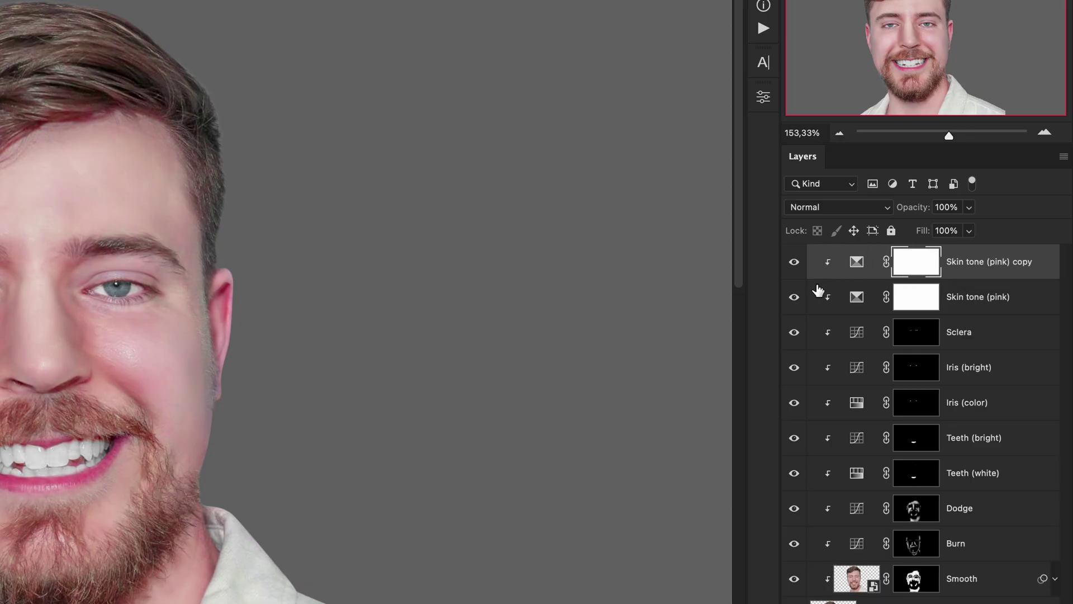
{"action": "left_click", "coordinate": [794, 297]}
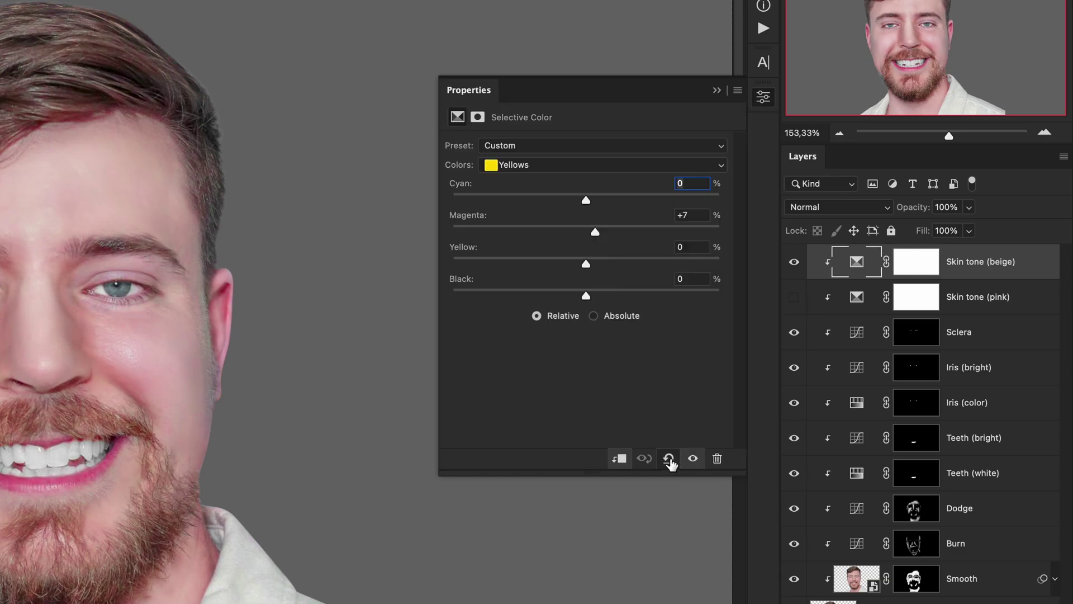
{"action": "left_click", "coordinate": [669, 458]}
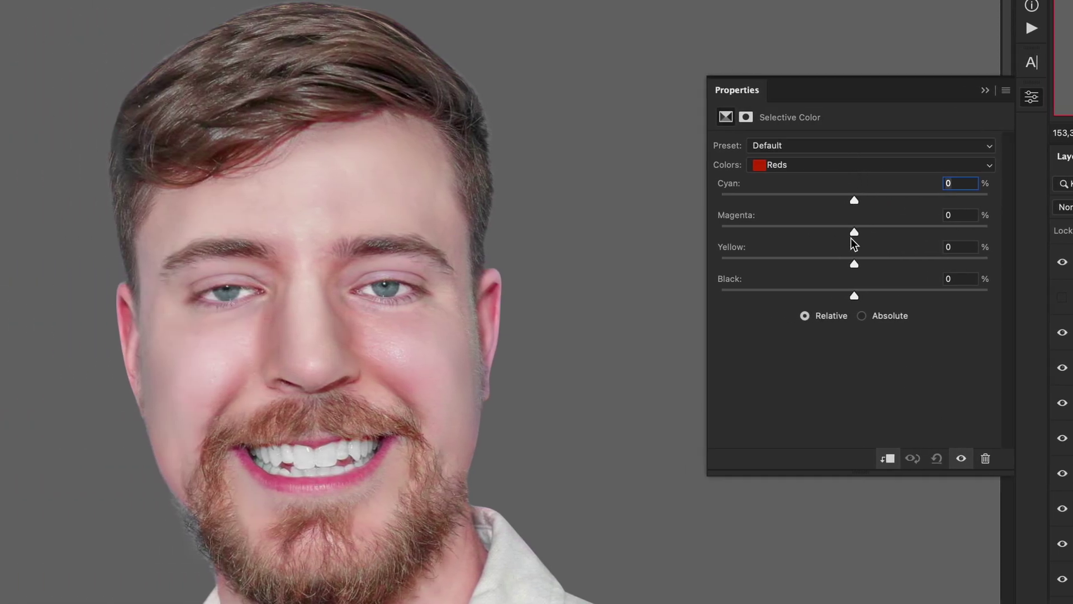
- Raise the Yellow amount in both Yellows and Reds on the duplicated layer, and name it Skin tone (yellow)
{"action": "left_click", "coordinate": [848, 166]}
{"action": "left_click", "coordinate": [844, 177]}
{"action": "mouse_move", "coordinate": [855, 267]}
{"action": "left_mouse_down"}
{"action": "mouse_move", "coordinate": [877, 266]}
{"action": "mouse_move", "coordinate": [845, 259]}
{"action": "mouse_move", "coordinate": [927, 263]}
{"action": "mouse_move", "coordinate": [770, 257]}
{"action": "mouse_move", "coordinate": [932, 255]}
{"action": "mouse_move", "coordinate": [850, 258]}
{"action": "mouse_move", "coordinate": [867, 267]}
{"action": "left_mouse_up"}
{"action": "left_click", "coordinate": [854, 165]}
{"action": "left_click", "coordinate": [820, 152]}
{"action": "mouse_move", "coordinate": [864, 268]}
{"action": "left_mouse_down"}
{"action": "mouse_move", "coordinate": [903, 266]}
{"action": "mouse_move", "coordinate": [879, 267]}
{"action": "left_mouse_up"}
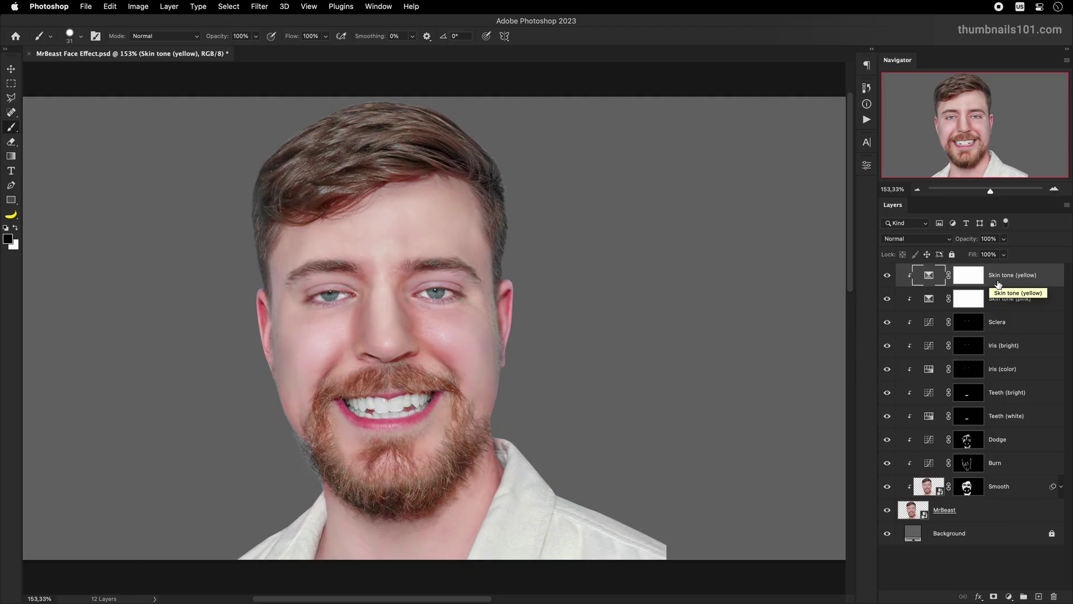
- Add a clipped Curves layer named Contrast, darken the shadows and lift the highlights, and compare the portrait with and without it
{"action": "left_click", "coordinate": [1009, 597]}
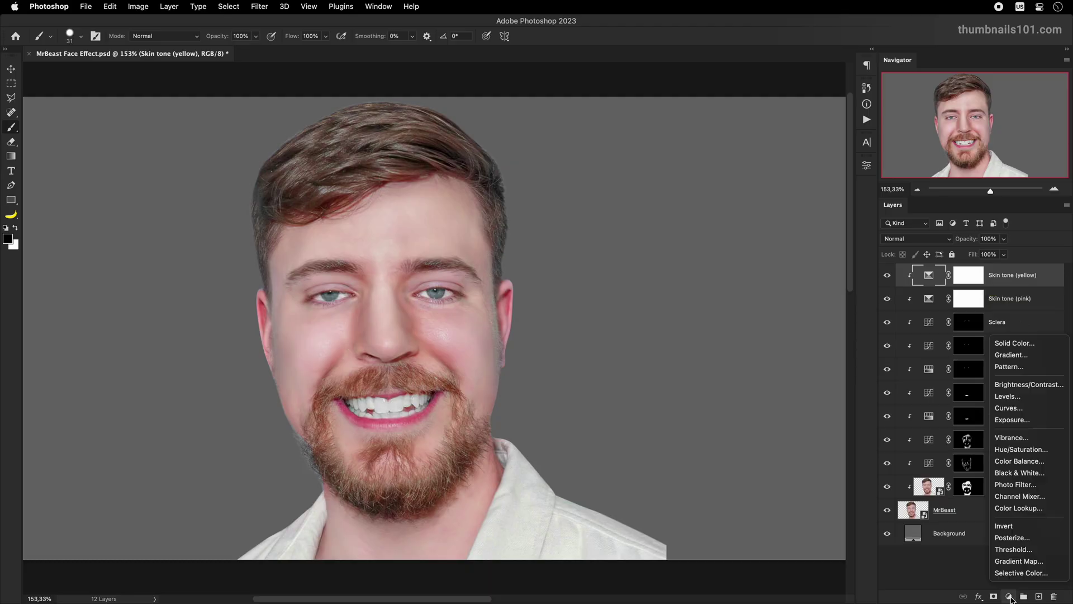
{"action": "left_click", "coordinate": [1012, 409]}
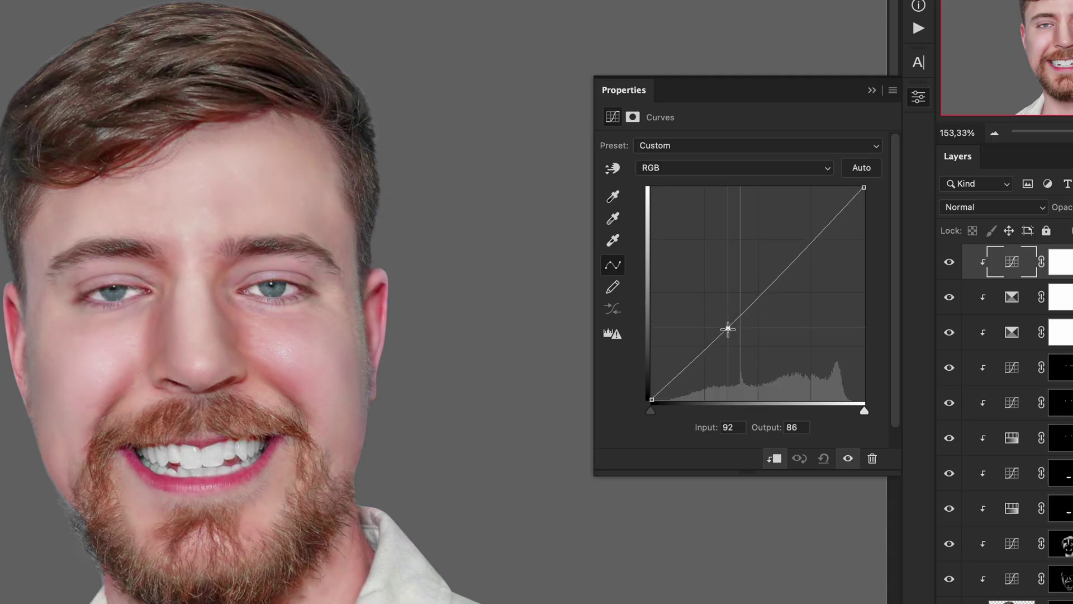
{"action": "left_click", "coordinate": [728, 328]}
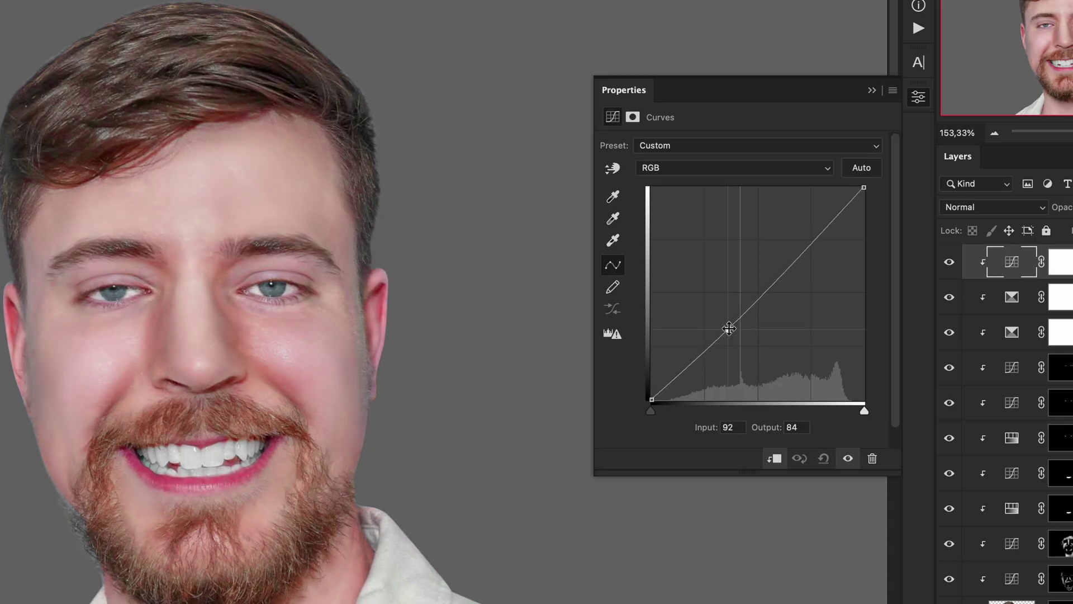
{"action": "left_click_drag", "start_coordinate": [802, 256], "coordinate": [800, 253]}
{"action": "left_click", "coordinate": [945, 265]}
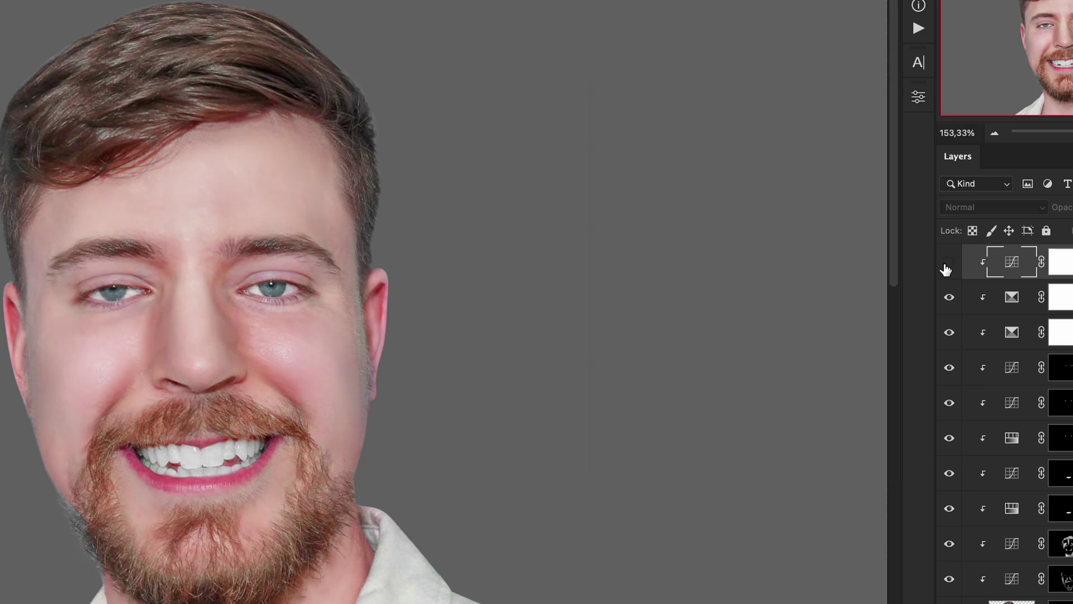
{"action": "left_click", "coordinate": [945, 265]}
{"action": "left_click", "coordinate": [944, 265]}
{"action": "left_click", "coordinate": [945, 265]}
{"action": "left_click", "coordinate": [944, 265]}
{"action": "left_click", "coordinate": [944, 265]}
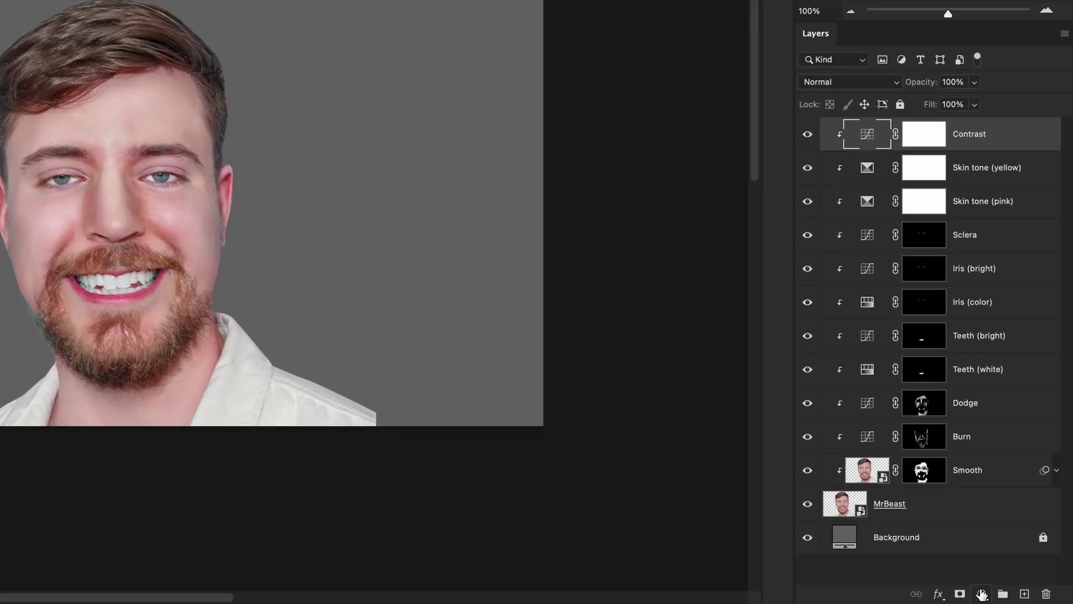
- Add an Exposure adjustment layer clipped above Contrast and set its exposure to +0,17
{"action": "left_click", "coordinate": [1009, 596]}
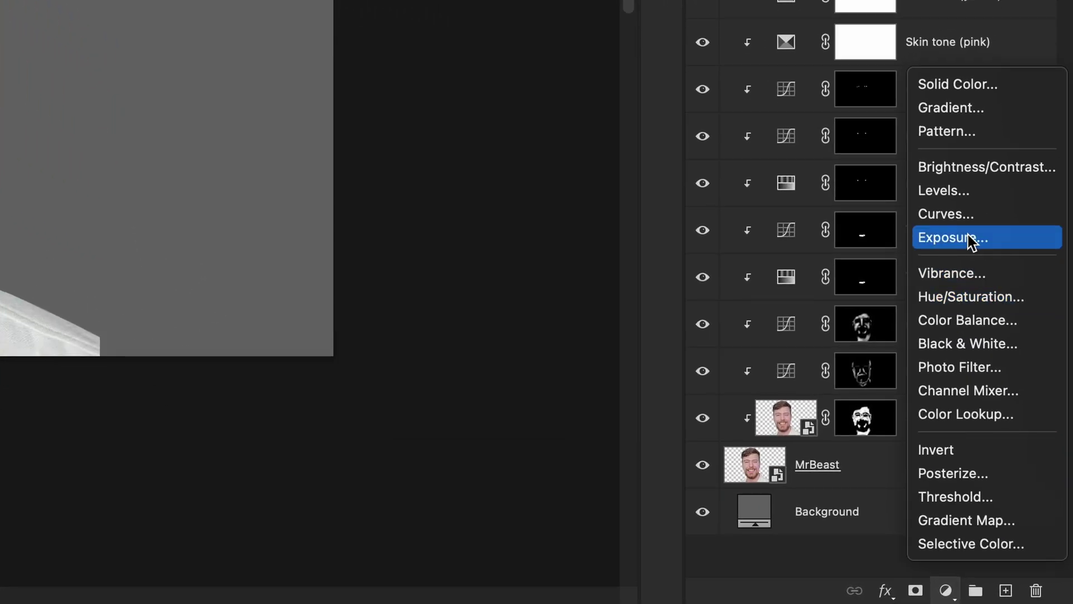
{"action": "left_click", "coordinate": [1023, 422]}
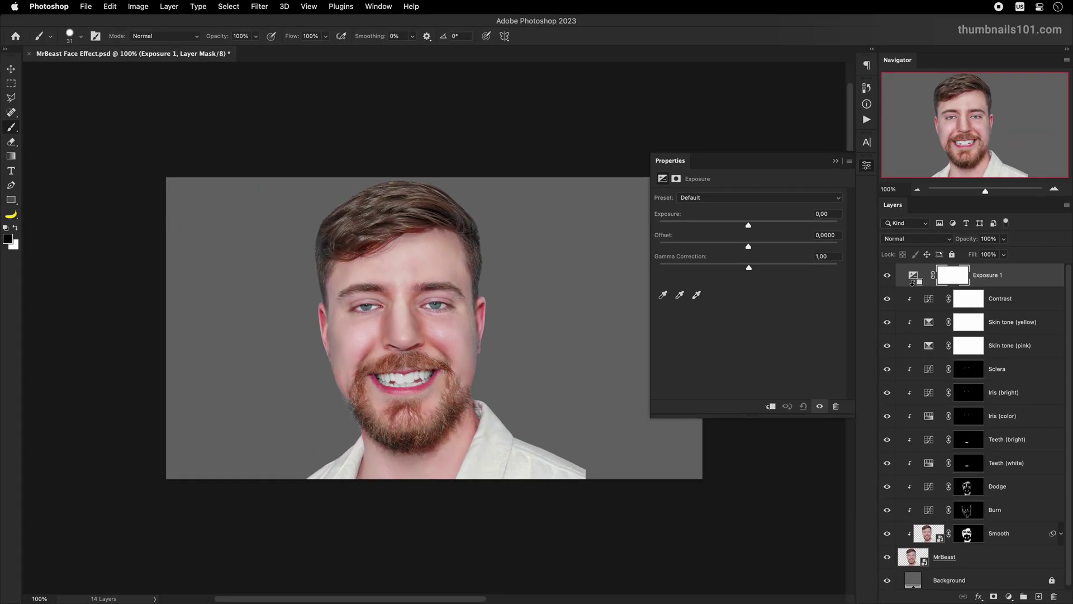
{"action": "left_click", "coordinate": [913, 283], "text": "alt"}
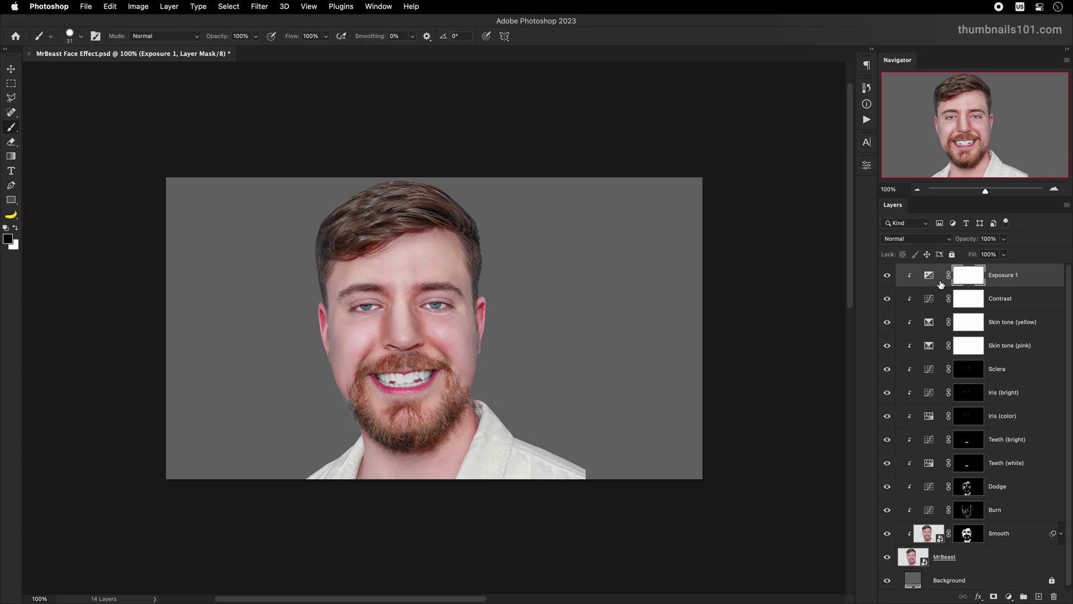
{"action": "double_click", "coordinate": [997, 276]}
{"action": "double_click", "coordinate": [930, 283]}
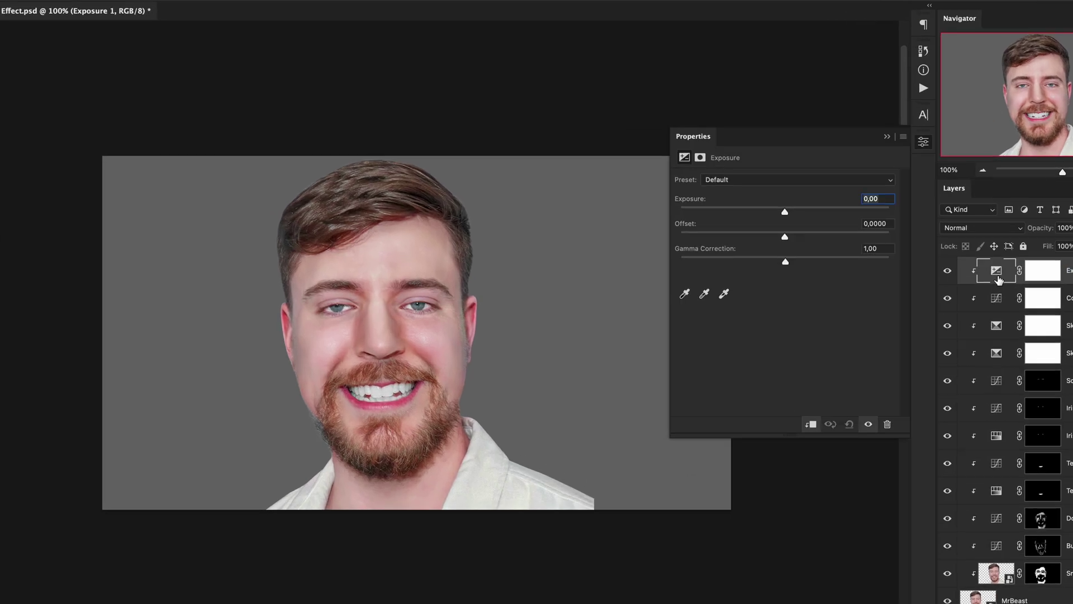
{"action": "left_click_drag", "start_coordinate": [749, 224], "coordinate": [751, 224]}
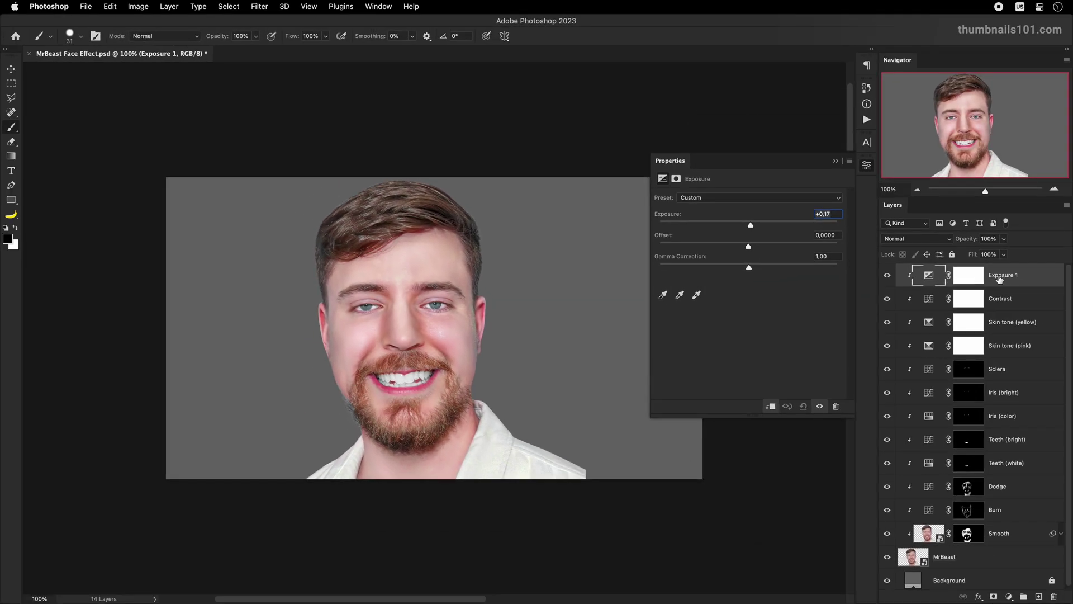
- Name the Exposure layer Brighten and add a clipped Selective Color layer above Skin tone (yellow)
{"action": "double_click", "coordinate": [1000, 275]}
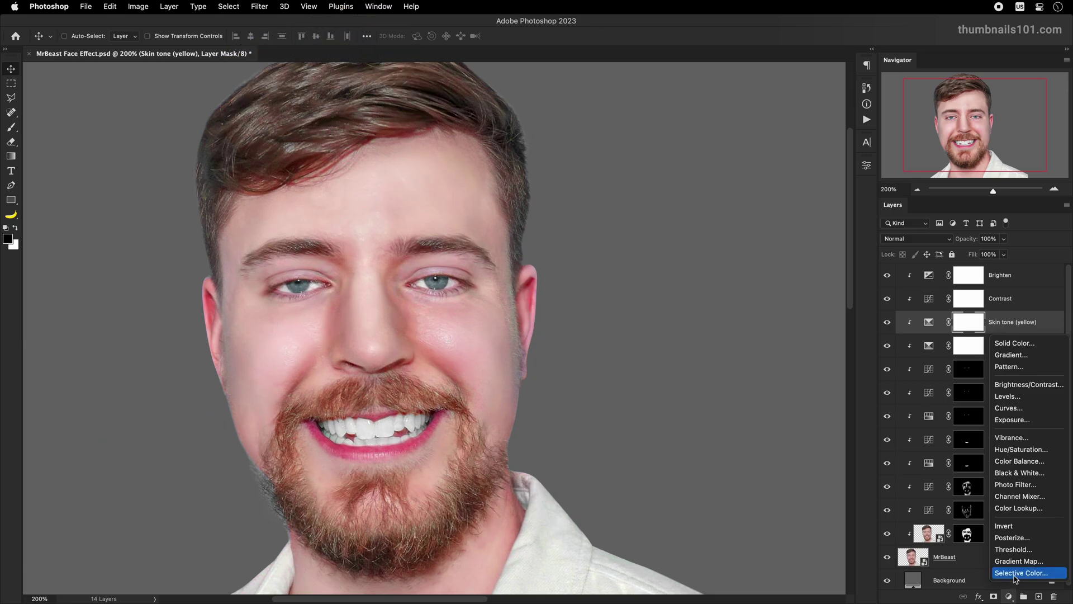
{"action": "left_click", "coordinate": [1016, 578]}
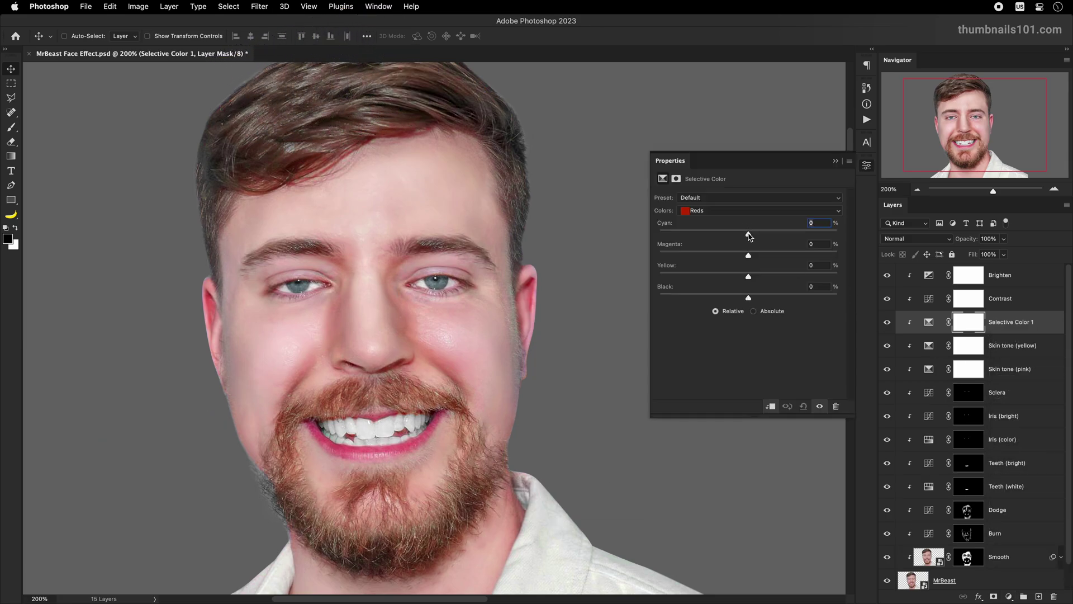
- Raise Cyan for the Reds on the new Selective Color layer, fine-tune Black, and invert the layer's mask to black
{"action": "left_click_drag", "start_coordinate": [749, 237], "coordinate": [783, 235]}
{"action": "mouse_move", "coordinate": [860, 233]}
{"action": "left_mouse_down"}
{"action": "mouse_move", "coordinate": [778, 234]}
{"action": "mouse_move", "coordinate": [864, 242]}
{"action": "left_mouse_up"}
{"action": "left_click_drag", "start_coordinate": [754, 245], "coordinate": [845, 239]}
{"action": "left_click_drag", "start_coordinate": [735, 298], "coordinate": [743, 298]}
{"action": "left_click", "coordinate": [866, 165]}
{"action": "key", "text": "super+i"}
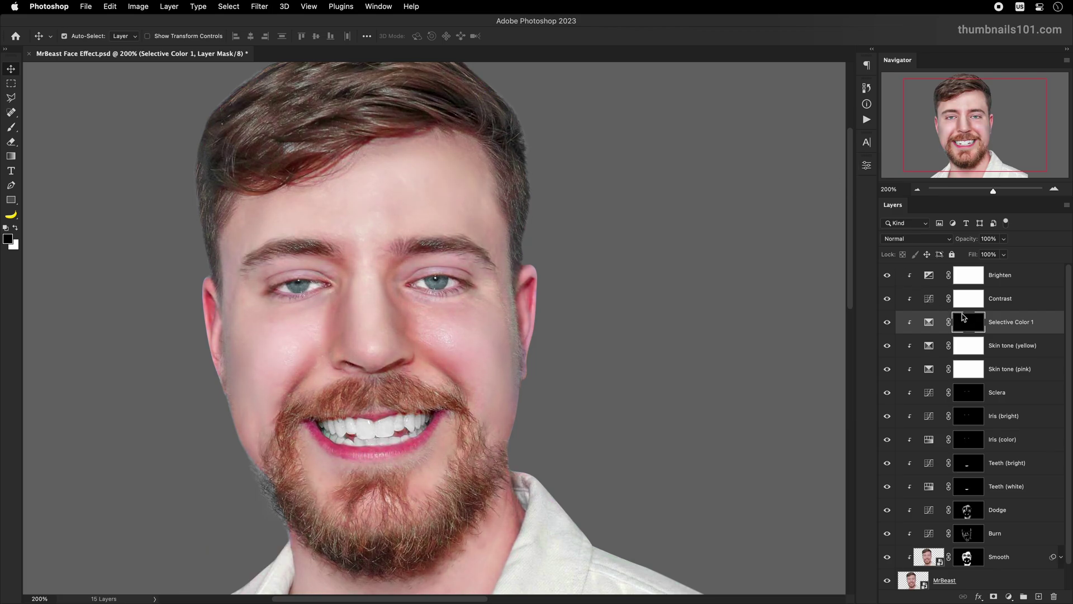
- With 50% brush flow, paint white on the mask over the hair and the edges of the face, and name the layer Reduce reds
{"action": "key", "text": "b"}
{"action": "mouse_move", "coordinate": [340, 150]}
{"action": "left_mouse_down"}
{"action": "mouse_move", "coordinate": [363, 218]}
{"action": "mouse_move", "coordinate": [335, 223]}
{"action": "mouse_move", "coordinate": [366, 224]}
{"action": "left_mouse_up"}
{"action": "left_click_drag", "start_coordinate": [321, 246], "coordinate": [296, 92]}
{"action": "left_click_drag", "start_coordinate": [292, 39], "coordinate": [261, 43]}
{"action": "key", "text": "x"}
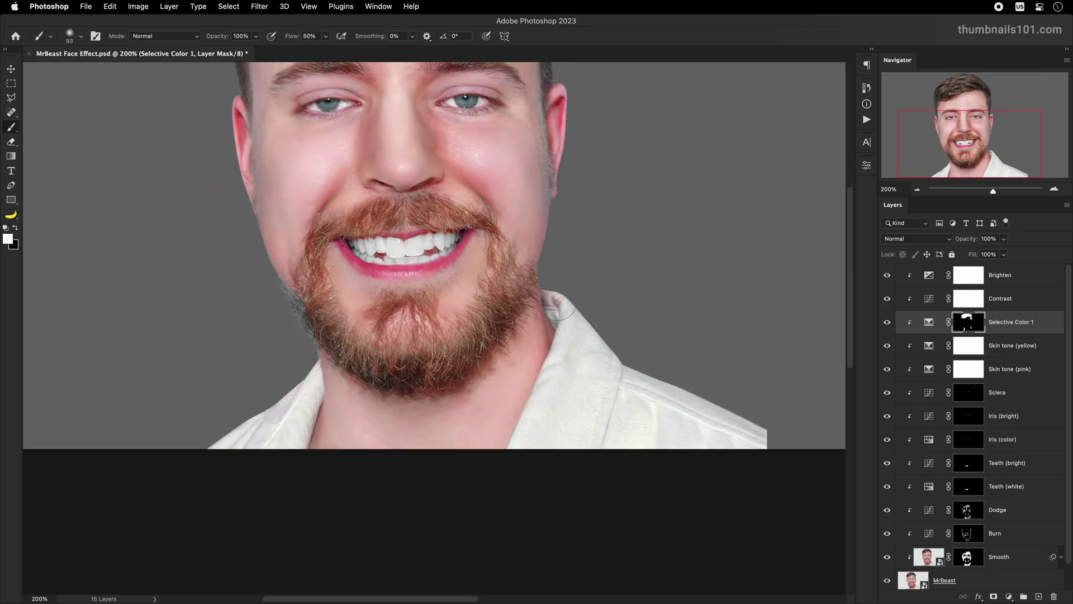
{"action": "scroll", "coordinate": [560, 302], "scroll_direction": "down", "scroll_amount": 3}
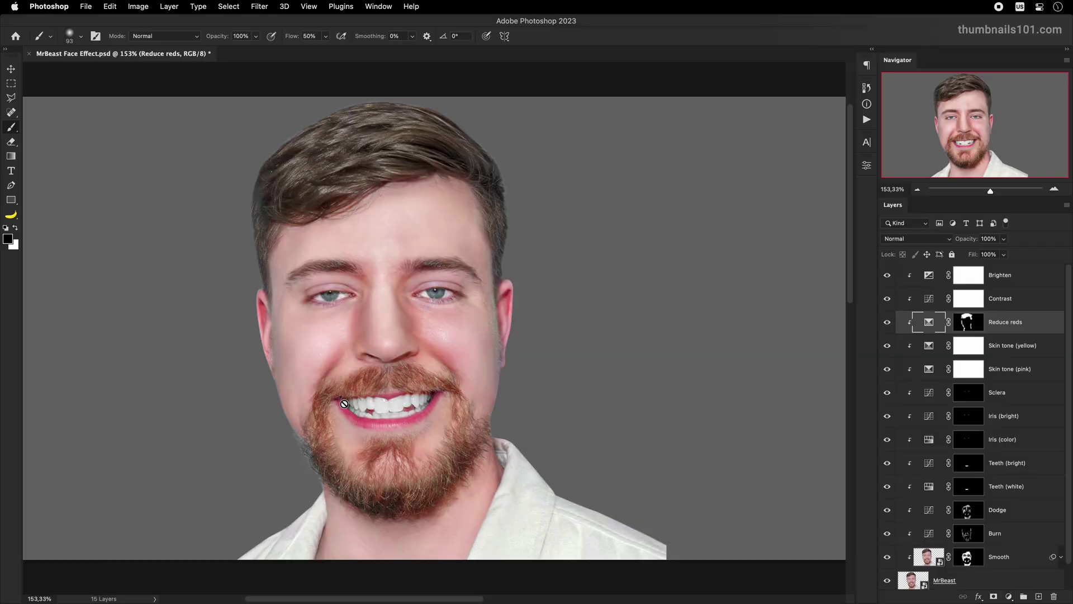
- Add another clipped Selective Color layer above Reduce reds and name it Lips
{"action": "left_click", "coordinate": [1008, 595]}
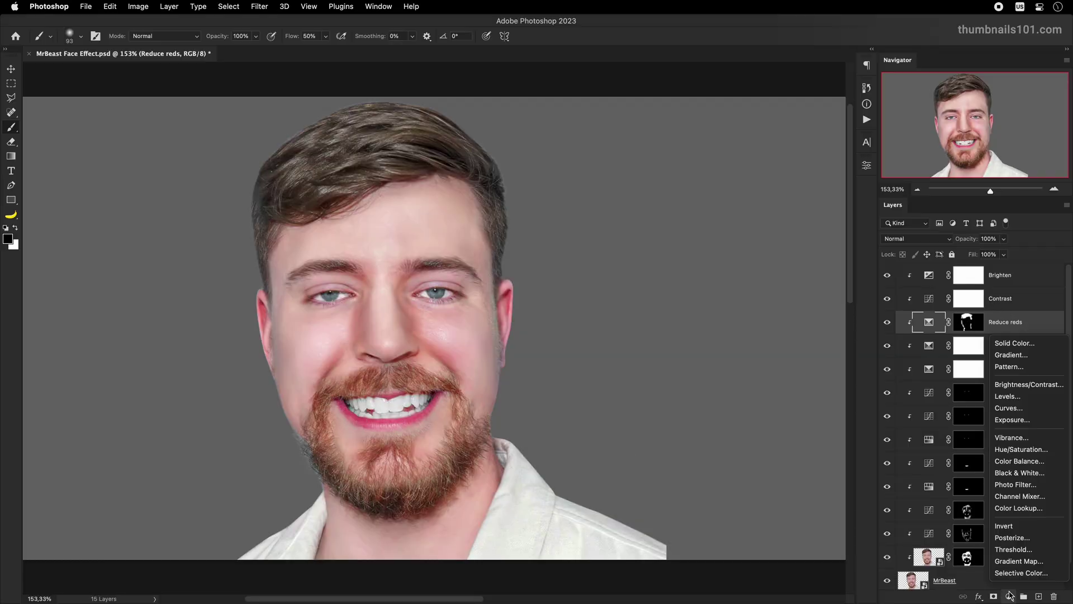
{"action": "left_click", "coordinate": [1015, 573]}
{"action": "double_click", "coordinate": [1001, 324]}
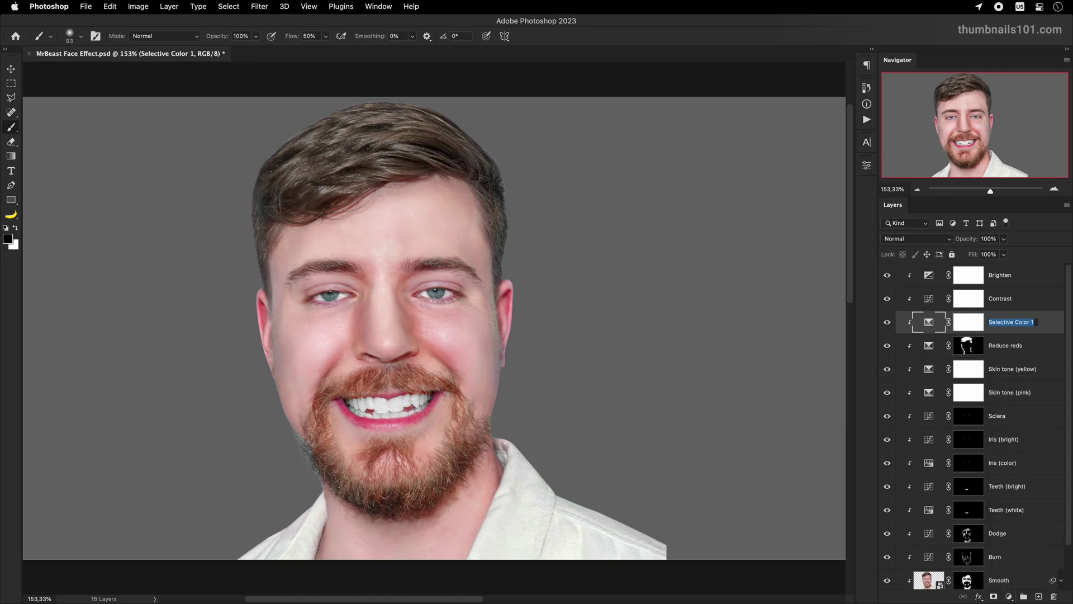
{"action": "type", "text": "Lips"}
{"action": "key", "text": "Return"}
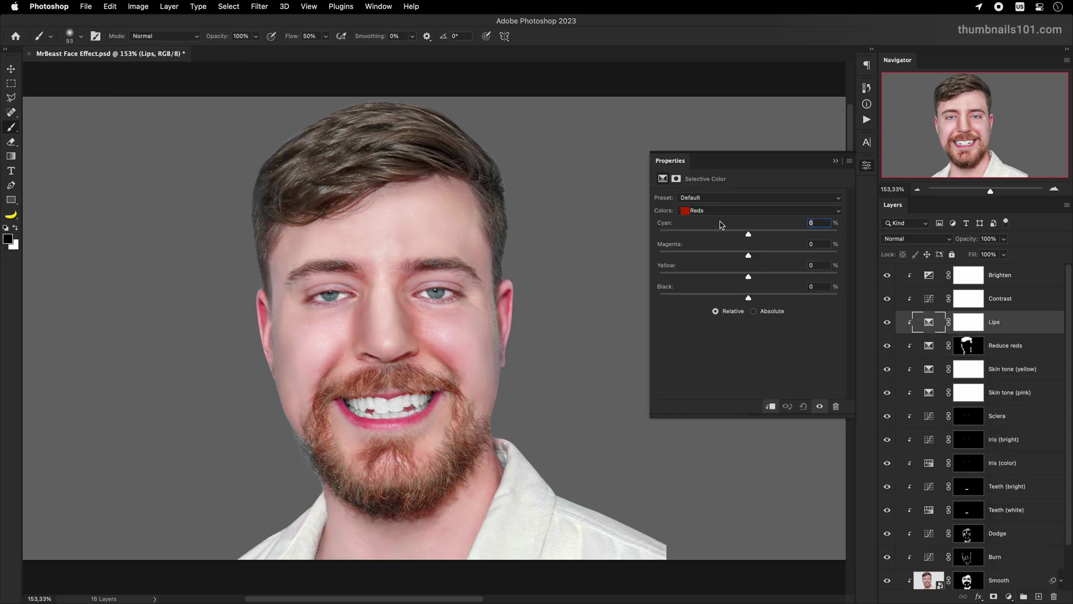
- Set the Magentas of Lips to Cyan +1, Magenta -89, Yellow +20 and Black -5, and compare the portrait with and without the layer
{"action": "left_click", "coordinate": [722, 211]}
{"action": "left_click", "coordinate": [719, 256]}
{"action": "left_click_drag", "start_coordinate": [750, 237], "coordinate": [669, 263]}
{"action": "key", "text": "v"}
{"action": "left_click_drag", "start_coordinate": [747, 277], "coordinate": [743, 302]}
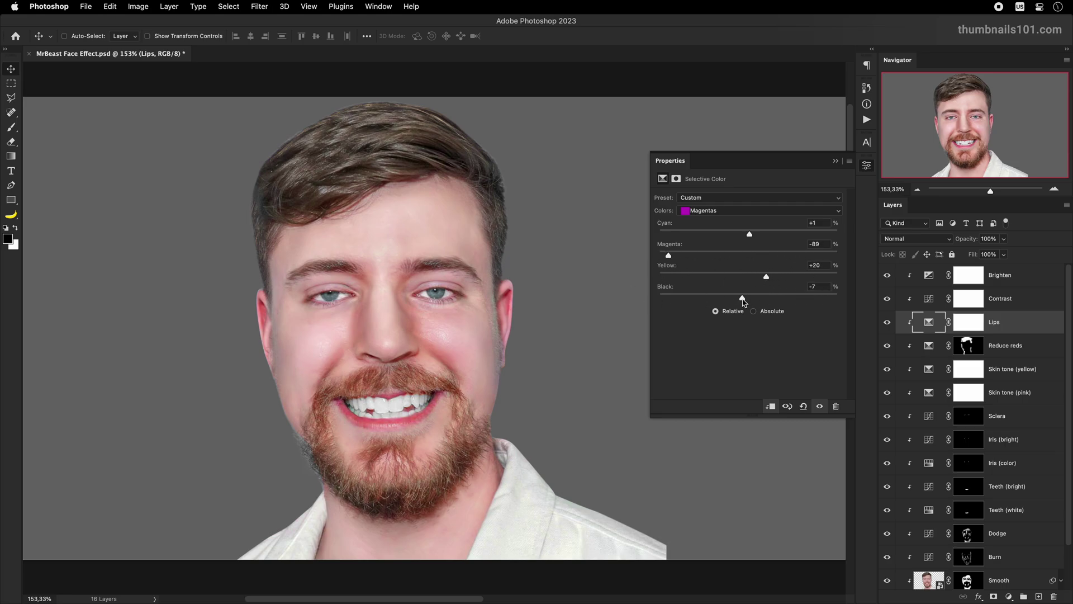
{"action": "left_click", "coordinate": [888, 323]}
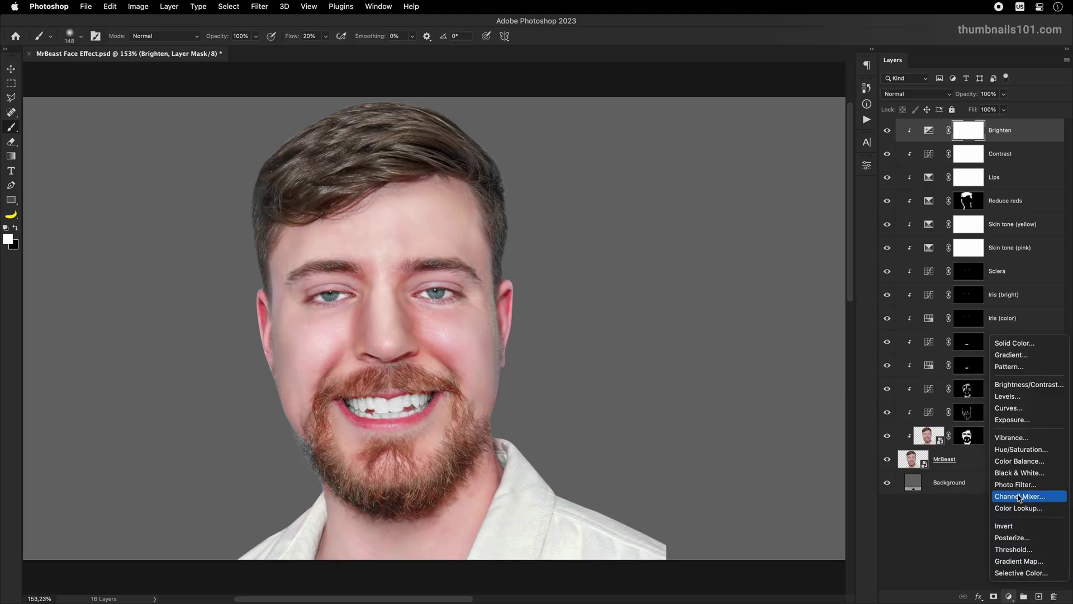
- Add a Hue/Saturation layer clipped above Brighten and raise its Lightness to the maximum
{"action": "left_click", "coordinate": [1021, 449]}
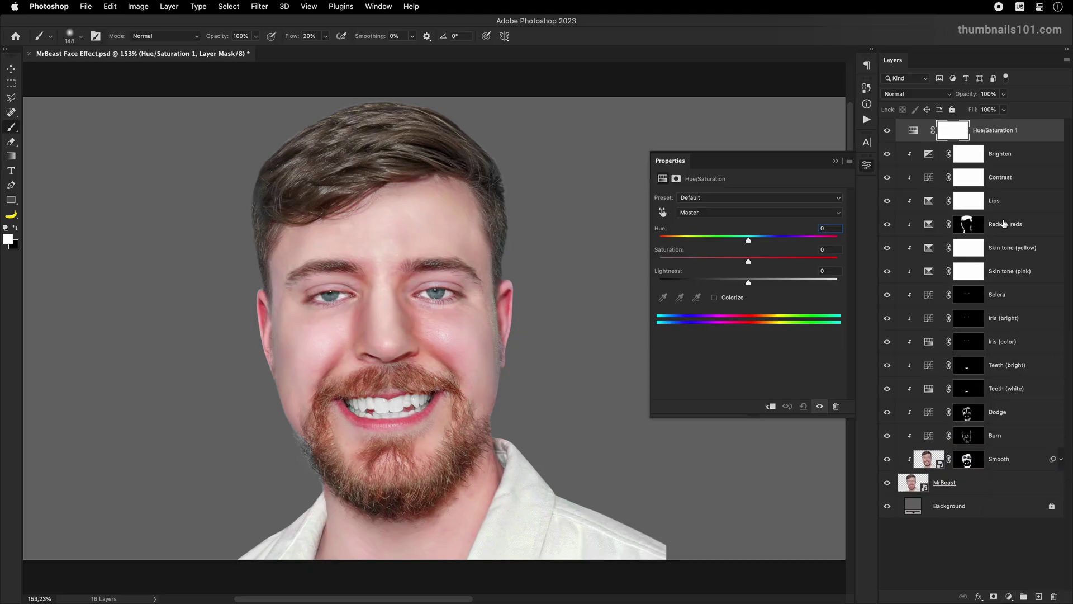
{"action": "left_click", "coordinate": [913, 143], "text": "alt"}
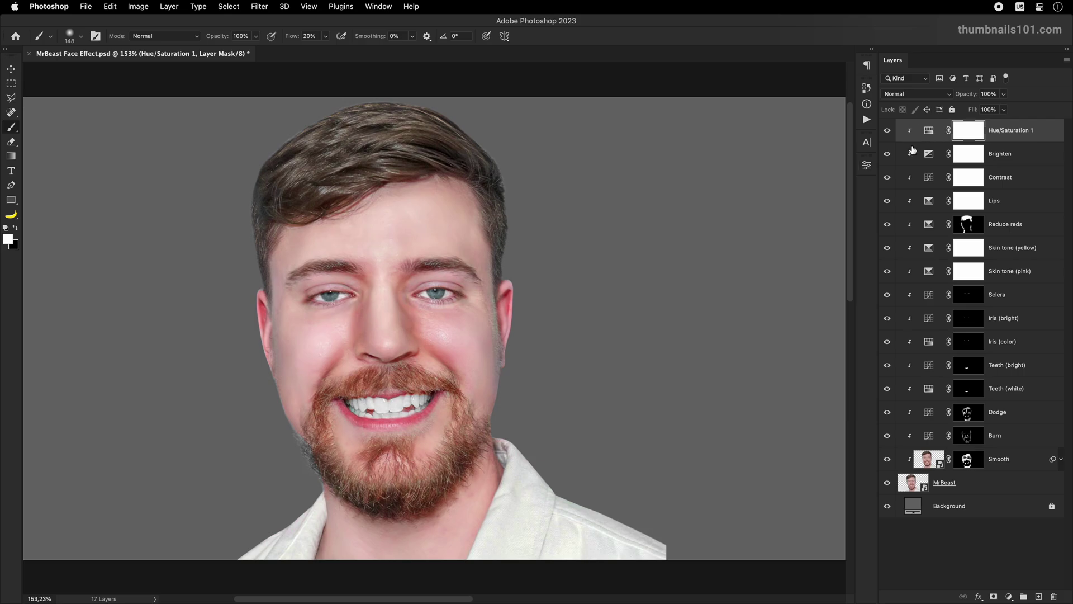
{"action": "double_click", "coordinate": [929, 134]}
{"action": "left_click_drag", "start_coordinate": [748, 283], "coordinate": [836, 283]}
- Fill the Hue/Saturation layer's mask with black and name the layer Edge higlights
{"action": "left_click", "coordinate": [961, 138]}
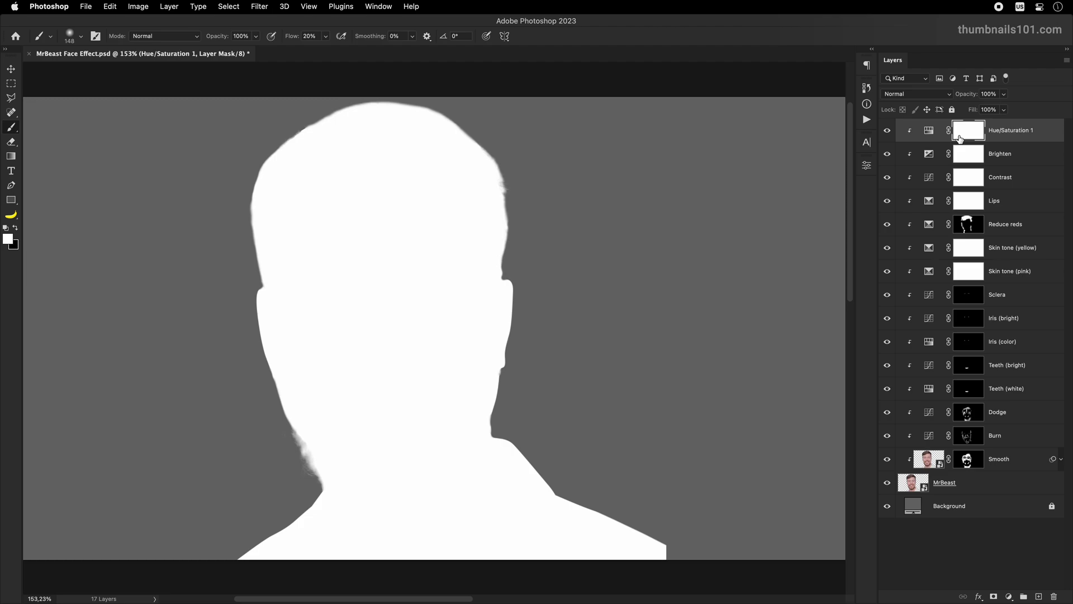
{"action": "key", "text": "x"}
{"action": "key", "text": "alt+BackSpace"}
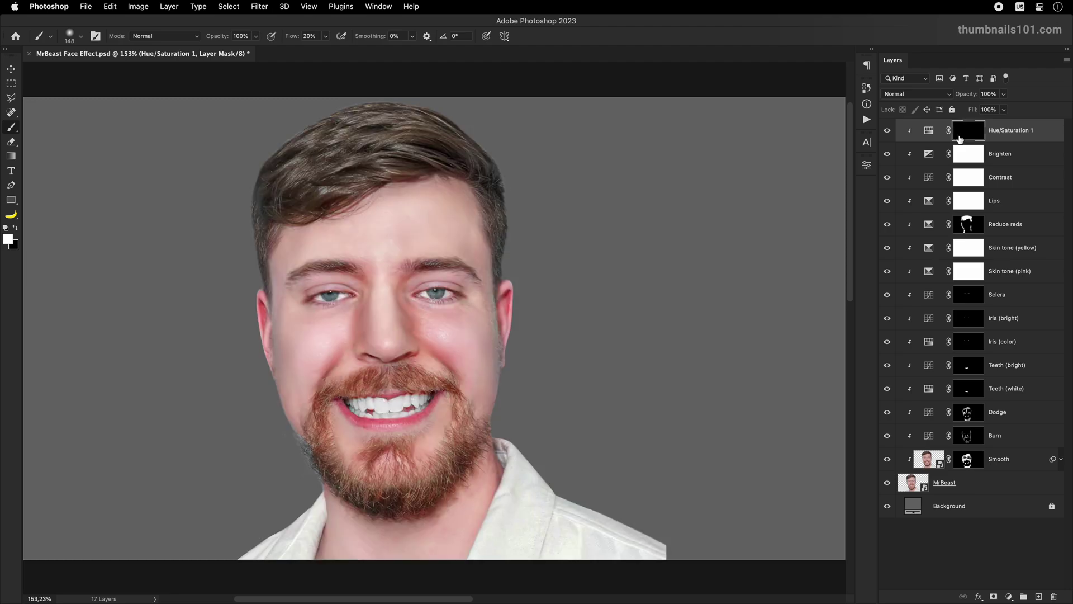
{"action": "double_click", "coordinate": [1008, 131]}
{"action": "type", "text": "Highlights"}
{"action": "key", "text": "Return"}
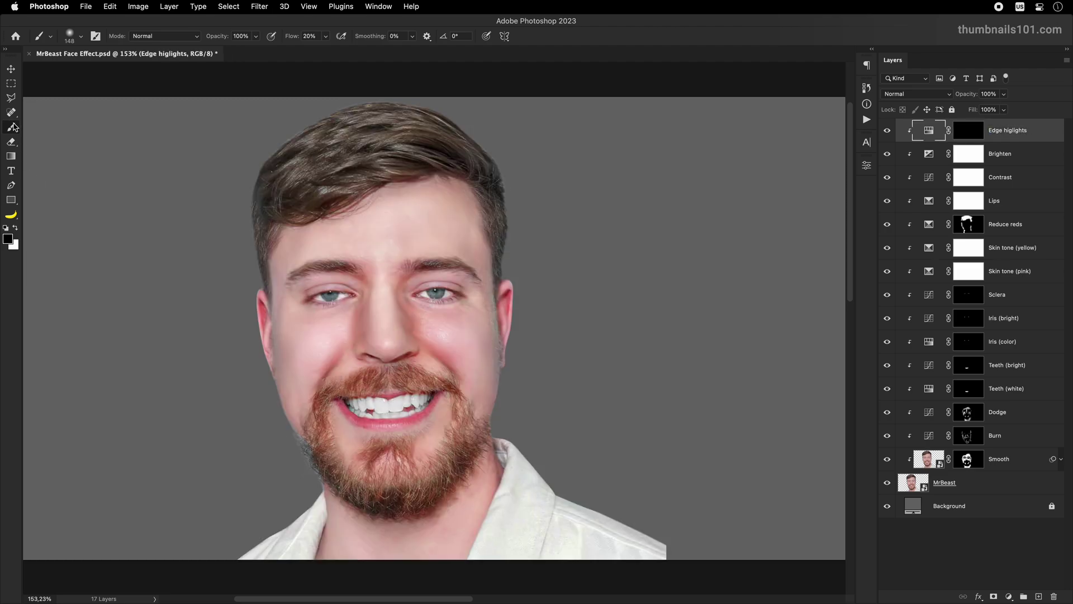
- Lower the brush flow and paint soft highlights on the Edge higlights mask along the left edge of the face and beard
{"action": "left_click", "coordinate": [309, 37]}
{"action": "type", "text": "1"}
{"action": "left_click", "coordinate": [962, 131]}
{"action": "scroll", "coordinate": [268, 425], "scroll_direction": "up", "scroll_amount": 5}
{"action": "left_click_drag", "start_coordinate": [403, 380], "coordinate": [359, 369]}
{"action": "scroll", "coordinate": [358, 357], "scroll_direction": "up", "scroll_amount": 4}
{"action": "mouse_move", "coordinate": [337, 280]}
{"action": "left_mouse_down"}
{"action": "mouse_move", "coordinate": [379, 401]}
{"action": "mouse_move", "coordinate": [288, 219]}
{"action": "mouse_move", "coordinate": [305, 200]}
{"action": "left_mouse_up"}
{"action": "scroll", "coordinate": [346, 335], "scroll_direction": "up", "scroll_amount": 5}
{"action": "key", "text": "x"}
{"action": "mouse_move", "coordinate": [331, 376]}
{"action": "left_mouse_down"}
{"action": "mouse_move", "coordinate": [316, 229]}
{"action": "mouse_move", "coordinate": [300, 196]}
{"action": "left_mouse_up"}
{"action": "key", "text": "x"}
{"action": "left_click_drag", "start_coordinate": [353, 389], "coordinate": [371, 441]}
{"action": "key", "text": "x"}
{"action": "key", "text": "x"}
{"action": "mouse_move", "coordinate": [382, 518]}
{"action": "left_mouse_down"}
{"action": "mouse_move", "coordinate": [356, 429]}
{"action": "mouse_move", "coordinate": [414, 509]}
{"action": "left_mouse_up"}
{"action": "key", "text": "x"}
- Paint matching highlights along the right edge of the face with a larger brush, and set the Edge higlights opacity to 40%
{"action": "scroll", "coordinate": [503, 391], "scroll_direction": "right", "scroll_amount": 7}
{"action": "key", "text": "x"}
{"action": "left_click_drag", "start_coordinate": [461, 445], "coordinate": [477, 341]}
{"action": "scroll", "coordinate": [482, 366], "scroll_direction": "down", "scroll_amount": 4}
{"action": "key", "text": "bracketright"}
{"action": "key", "text": "bracketright"}
{"action": "key", "text": "bracketright"}
{"action": "mouse_move", "coordinate": [466, 420]}
{"action": "left_mouse_down"}
{"action": "mouse_move", "coordinate": [486, 284]}
{"action": "mouse_move", "coordinate": [487, 383]}
{"action": "mouse_move", "coordinate": [493, 355]}
{"action": "left_mouse_up"}
{"action": "scroll", "coordinate": [493, 331], "scroll_direction": "up", "scroll_amount": 4}
{"action": "scroll", "coordinate": [483, 284], "scroll_direction": "down", "scroll_amount": 6}
{"action": "scroll", "coordinate": [484, 287], "scroll_direction": "up", "scroll_amount": 4}
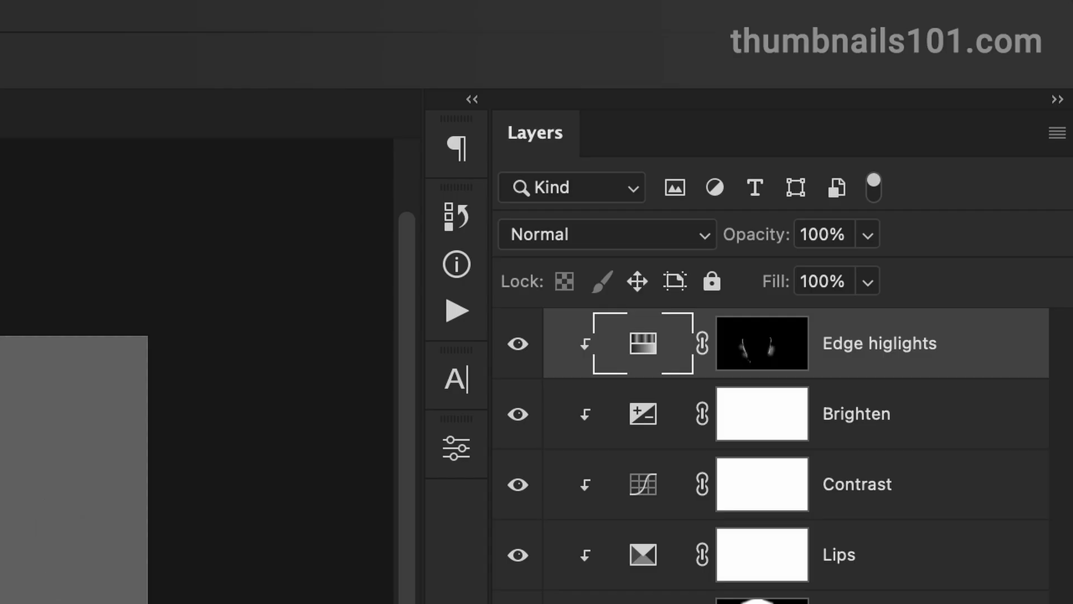
{"action": "key", "text": "5"}
{"action": "key", "text": "4"}
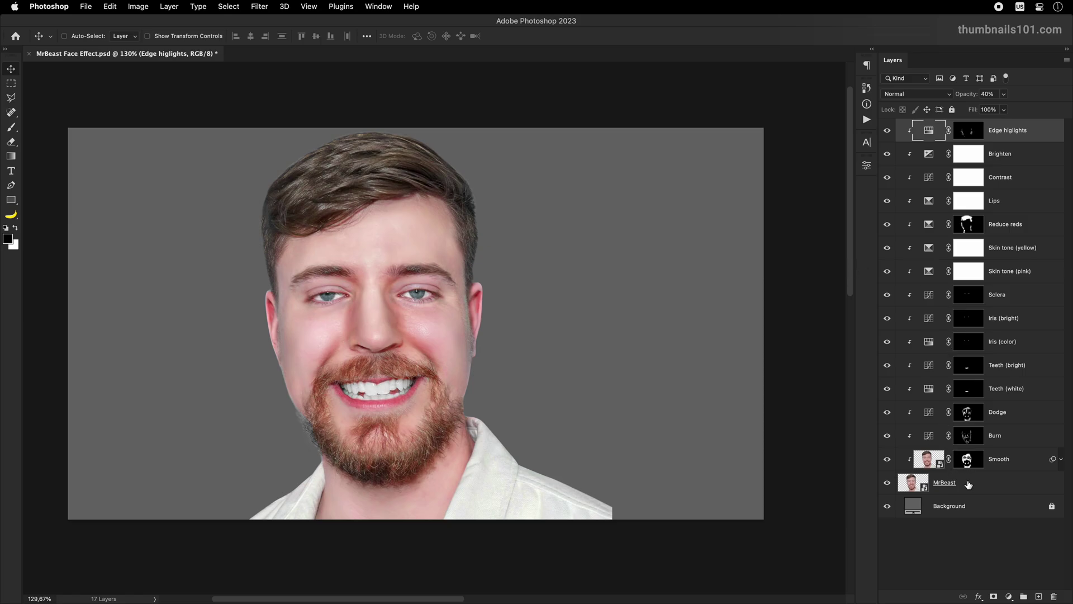
- Convert all layers except Background into one smart object and name it MrBeast
{"action": "left_click", "coordinate": [968, 484], "text": "shift"}
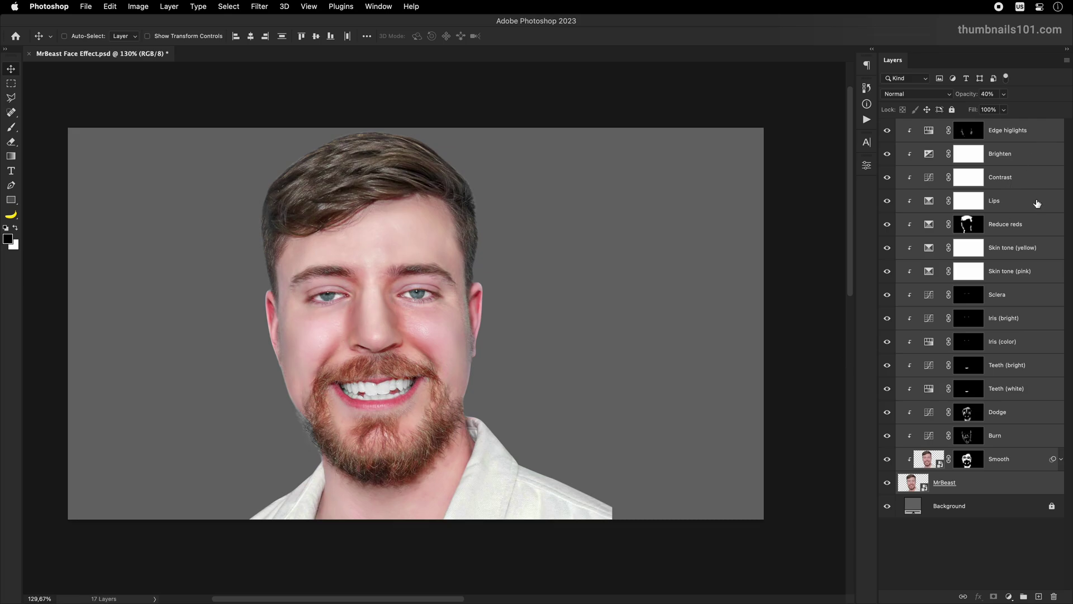
{"action": "right_click", "coordinate": [1044, 145]}
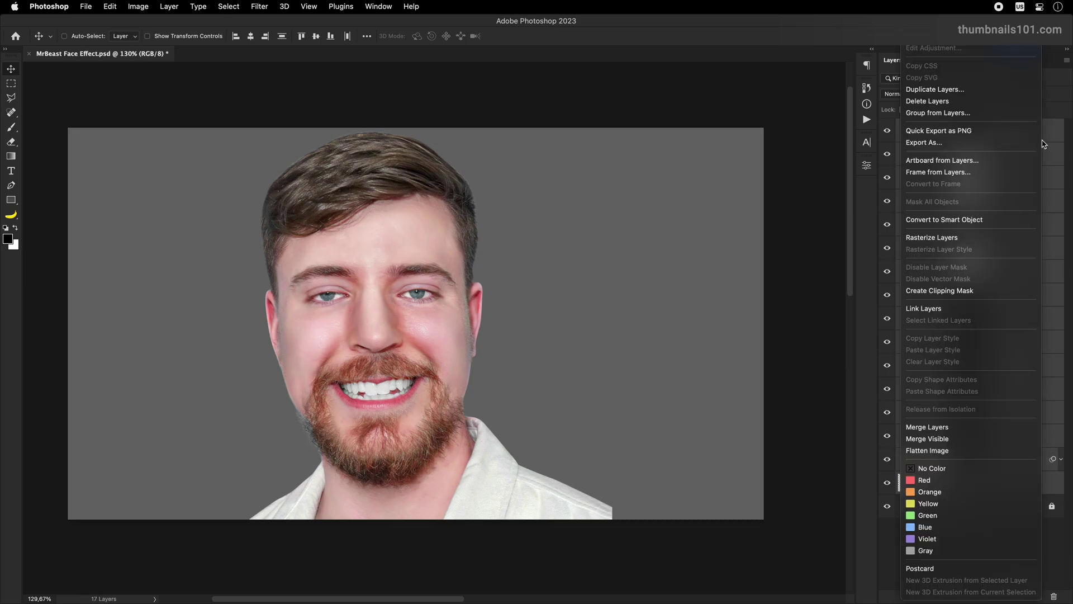
{"action": "left_click", "coordinate": [959, 220]}
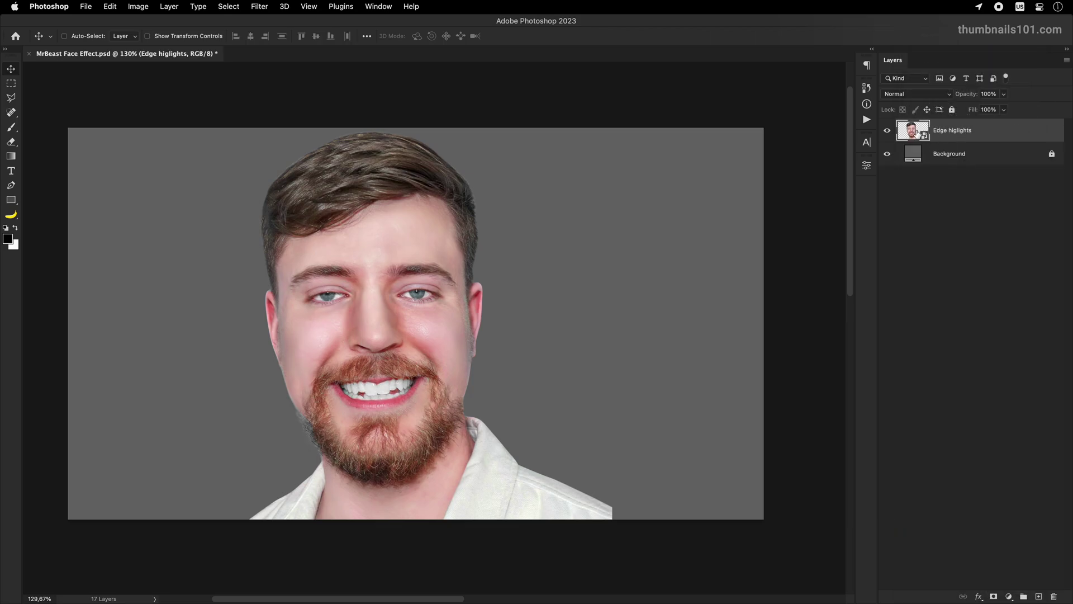
{"action": "double_click", "coordinate": [949, 132]}
{"action": "type", "text": "MrBeast"}
{"action": "key", "text": "Return"}
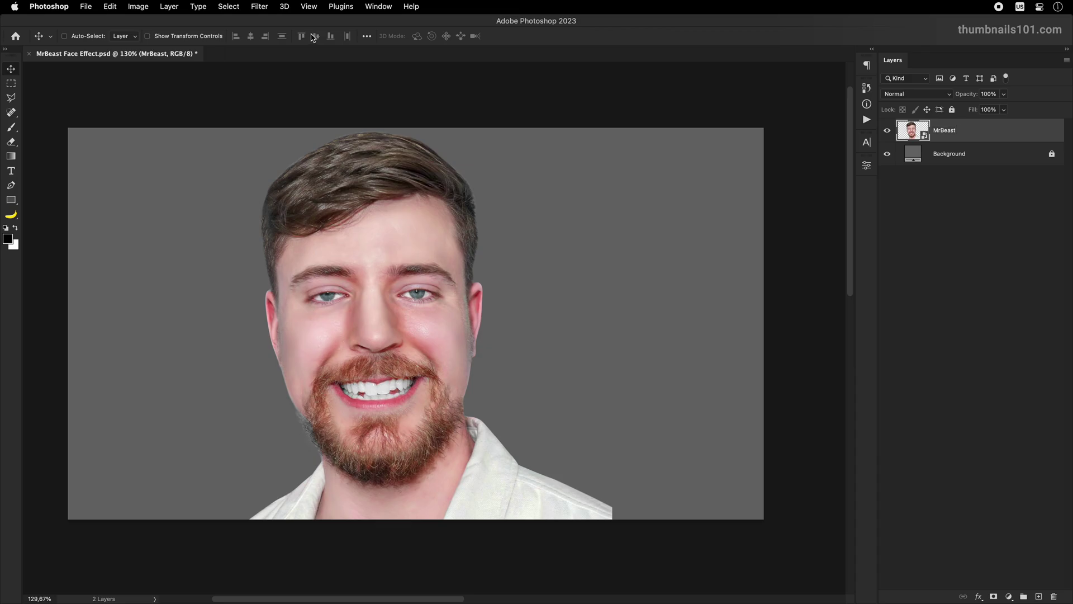
- Apply the Camera Raw Filter to the MrBeast smart object with increased Texture and slight Sharpening
{"action": "left_click", "coordinate": [267, 8]}
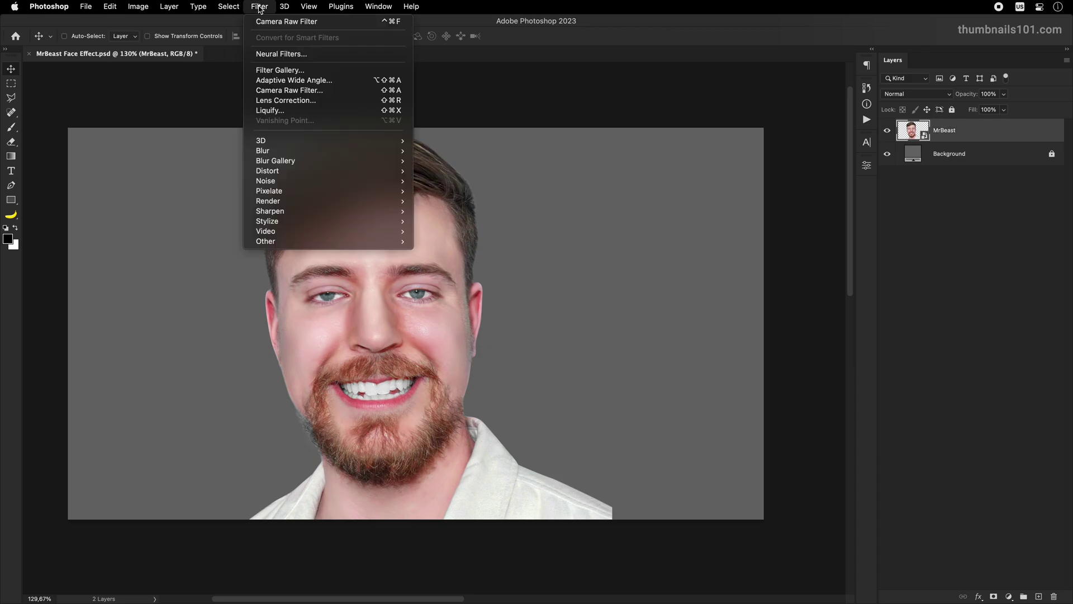
{"action": "left_click", "coordinate": [303, 22]}
{"action": "left_click", "coordinate": [347, 265]}
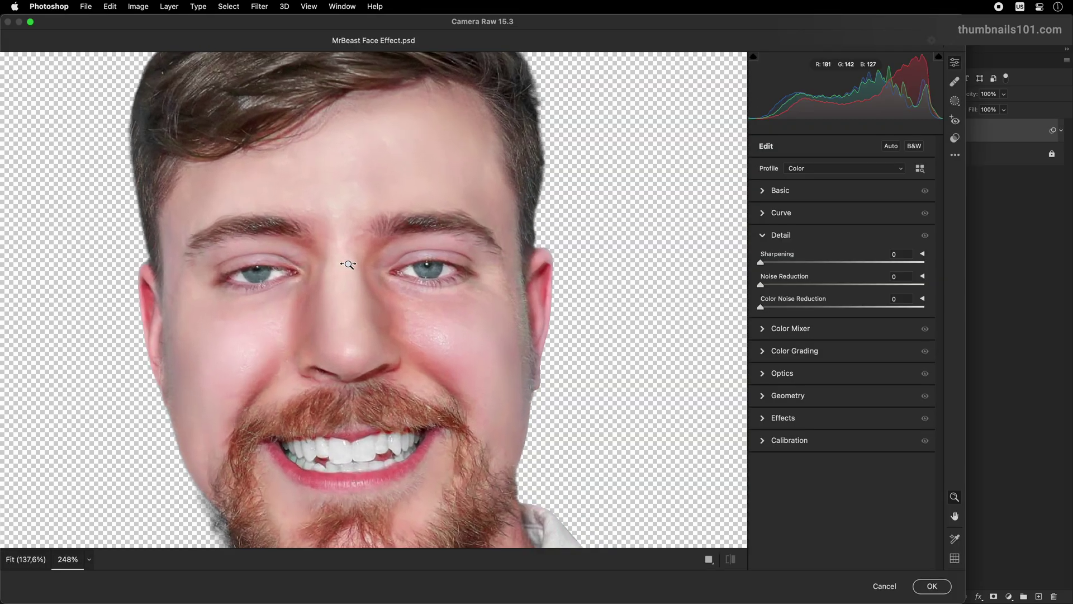
{"action": "left_click", "coordinate": [780, 190]}
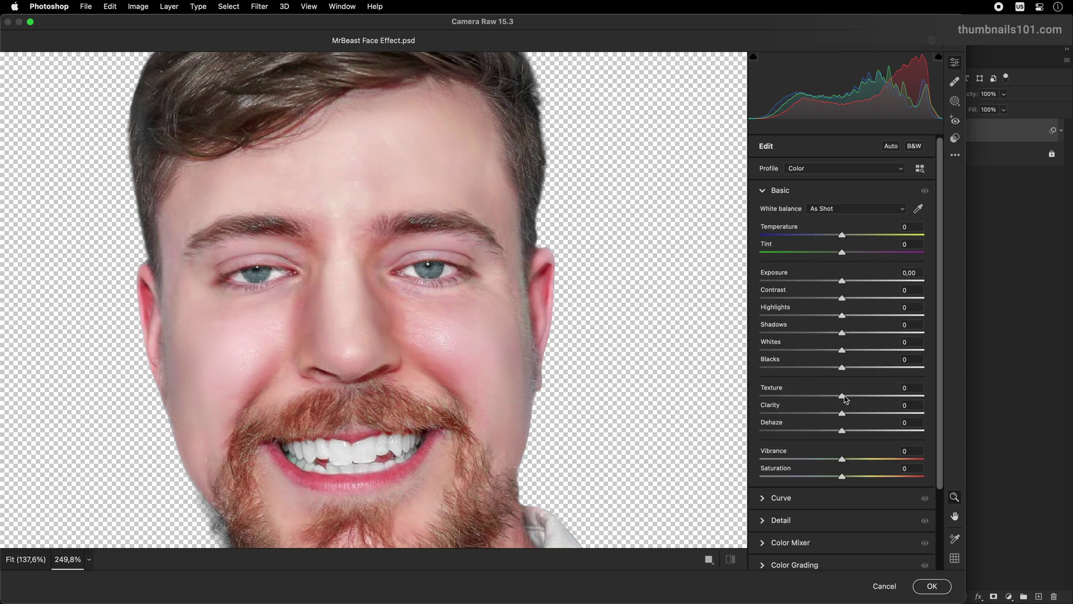
{"action": "left_click_drag", "start_coordinate": [842, 395], "coordinate": [871, 396]}
{"action": "scroll", "coordinate": [827, 442], "scroll_direction": "down", "scroll_amount": 2}
{"action": "left_click", "coordinate": [791, 481]}
{"action": "left_click_drag", "start_coordinate": [762, 265], "coordinate": [771, 269]}
{"action": "left_click", "coordinate": [937, 588]}
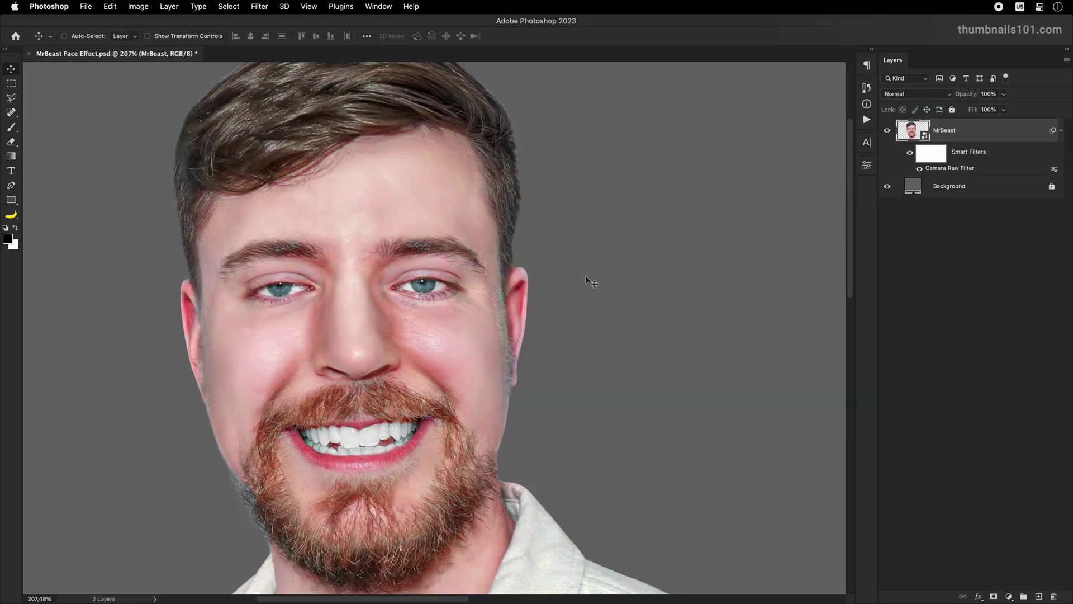
- Invert the smart filter mask to black and set up a white brush at 100% flow
{"action": "left_click", "coordinate": [935, 158]}
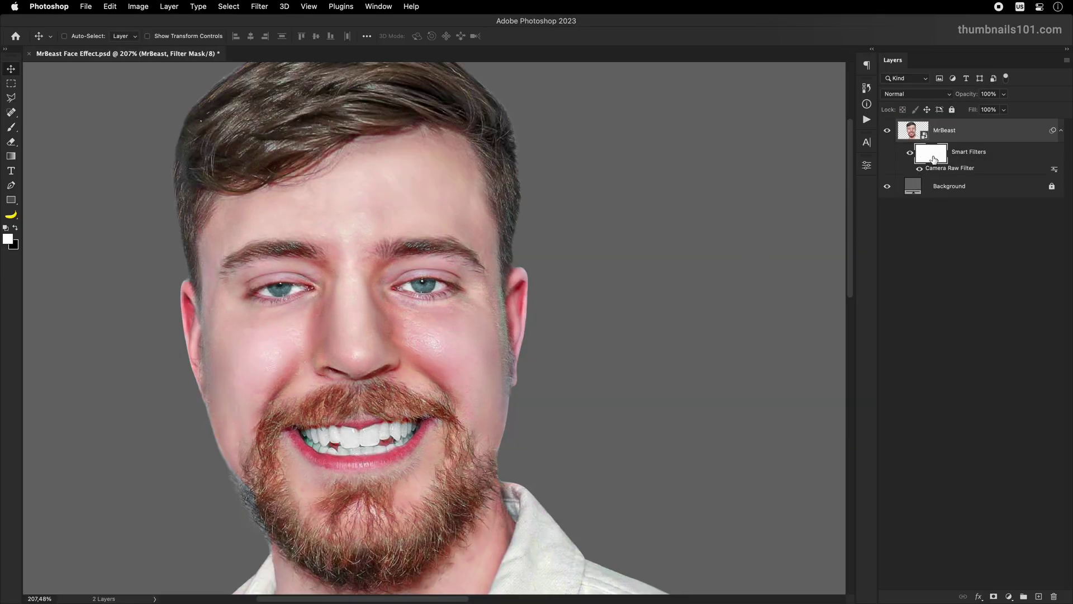
{"action": "key", "text": "ctrl+i"}
{"action": "key", "text": "b"}
{"action": "left_click_drag", "start_coordinate": [419, 288], "coordinate": [366, 288]}
{"action": "scroll", "coordinate": [319, 284], "scroll_direction": "up", "scroll_amount": 3}
{"action": "left_click_drag", "start_coordinate": [291, 37], "coordinate": [358, 38]}
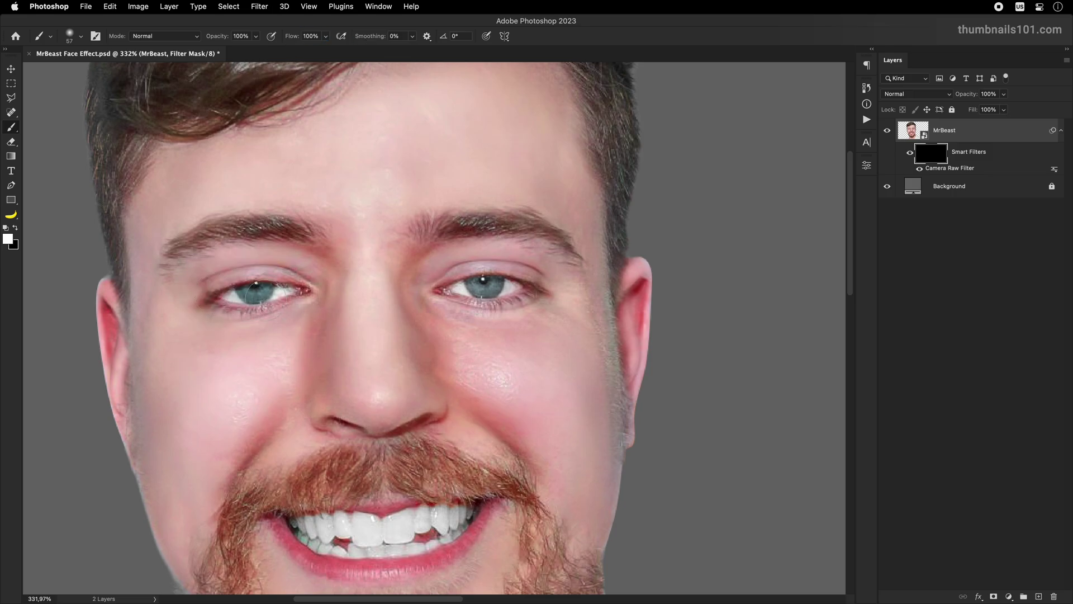
- Paint white on the filter mask over the eyebrows, eyes, mouth and beard to restore the added texture and sharpness there
{"action": "left_click_drag", "start_coordinate": [283, 239], "coordinate": [281, 239]}
{"action": "left_click_drag", "start_coordinate": [451, 441], "coordinate": [500, 233]}
{"action": "mouse_move", "coordinate": [381, 330]}
{"action": "left_mouse_down"}
{"action": "mouse_move", "coordinate": [461, 325]}
{"action": "mouse_move", "coordinate": [442, 330]}
{"action": "left_mouse_up"}
{"action": "left_click_drag", "start_coordinate": [359, 281], "coordinate": [358, 281]}
{"action": "left_click_drag", "start_coordinate": [283, 450], "coordinate": [350, 452]}
{"action": "left_click_drag", "start_coordinate": [451, 478], "coordinate": [405, 499]}
{"action": "left_click_drag", "start_coordinate": [405, 500], "coordinate": [535, 392]}
{"action": "scroll", "coordinate": [325, 367], "scroll_direction": "down", "scroll_amount": 2}
{"action": "scroll", "coordinate": [325, 367], "scroll_direction": "up", "scroll_amount": 3}
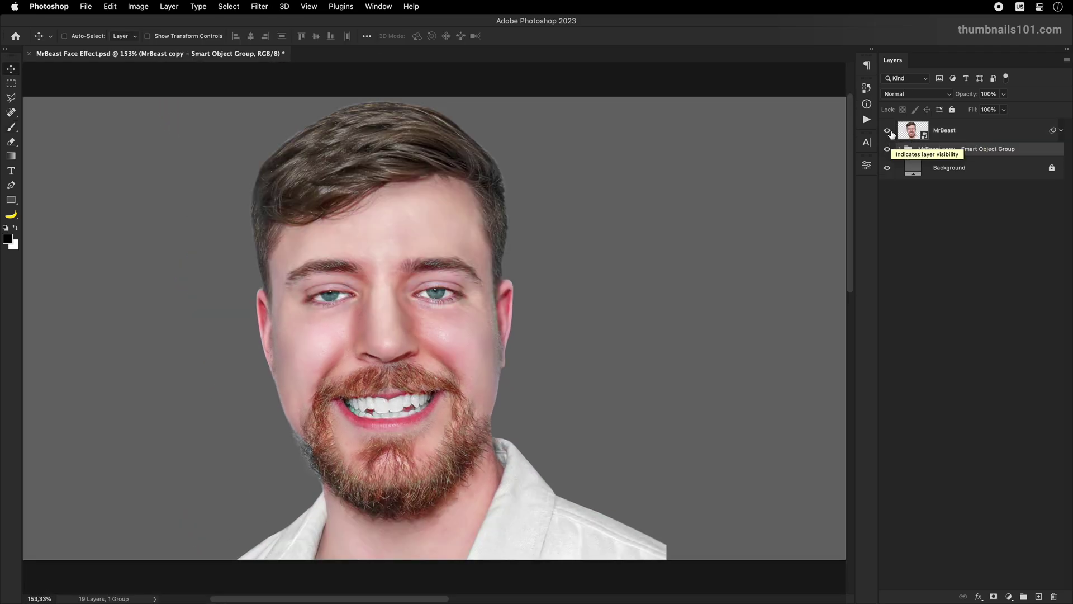
- Compare the retouched MrBeast layer with the original portrait by toggling its visibility
{"action": "left_click", "coordinate": [888, 131]}
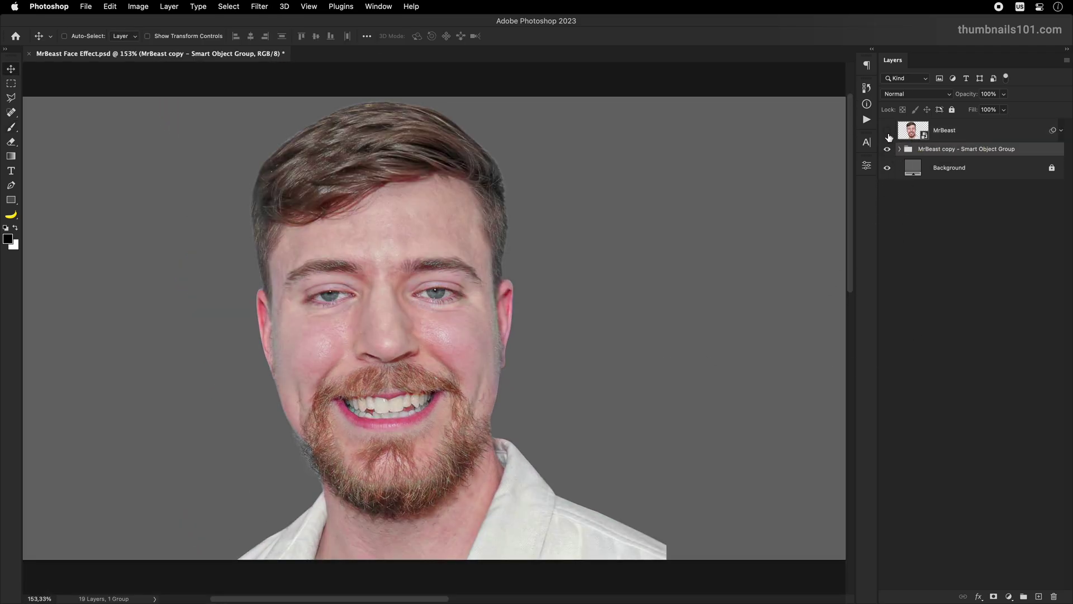
{"action": "left_click", "coordinate": [887, 130]}
{"action": "left_click", "coordinate": [888, 131]}
{"action": "left_click", "coordinate": [887, 130]}
{"action": "left_click", "coordinate": [887, 131]}
{"action": "left_click", "coordinate": [888, 130]}
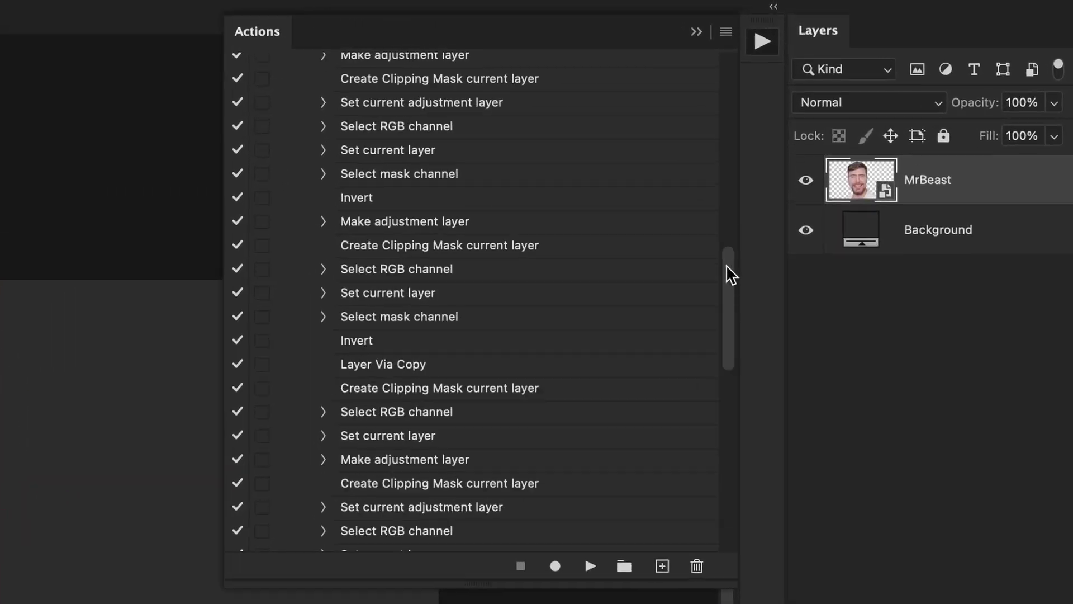
- Run the action from the MrBeast Face Effect set on the MrBeast layer to generate all retouching layers
{"action": "scroll", "coordinate": [728, 273], "scroll_direction": "up", "scroll_amount": 10}
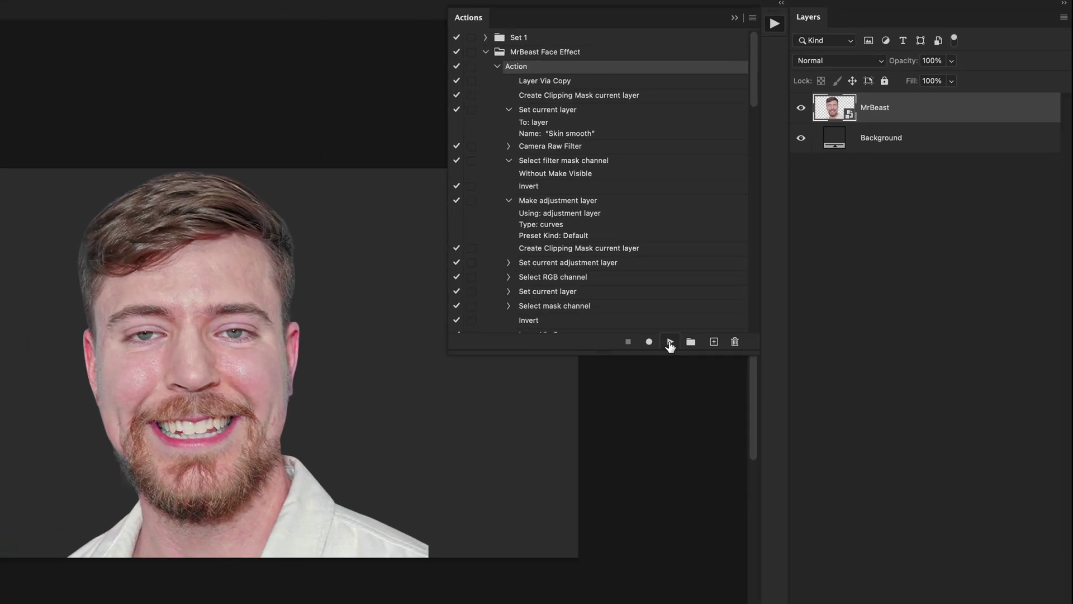
{"action": "left_click", "coordinate": [640, 423]}
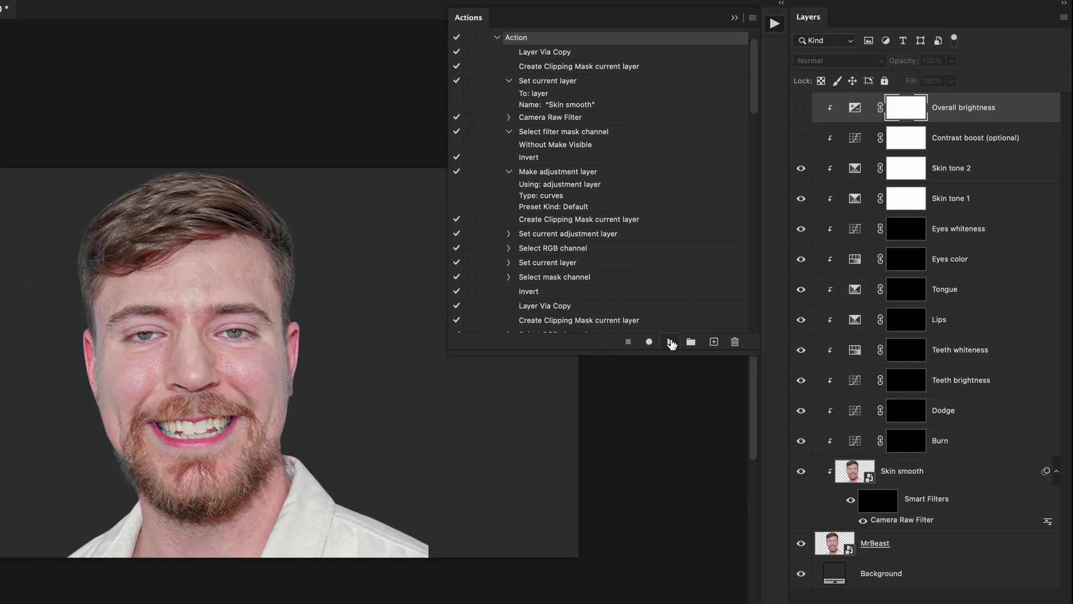
{"action": "left_click", "coordinate": [735, 19]}
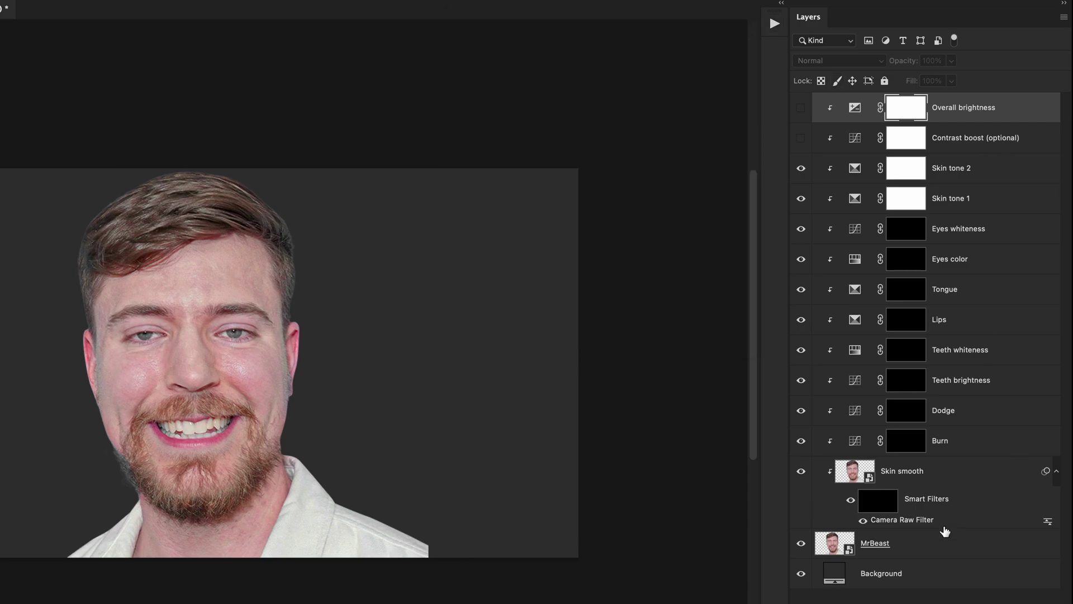
- Paint white on the masks of Skin smooth, Dodge and Burn over the face to reveal their effects
{"action": "left_click", "coordinate": [967, 477], "text": "shift"}
{"action": "left_click", "coordinate": [882, 505]}
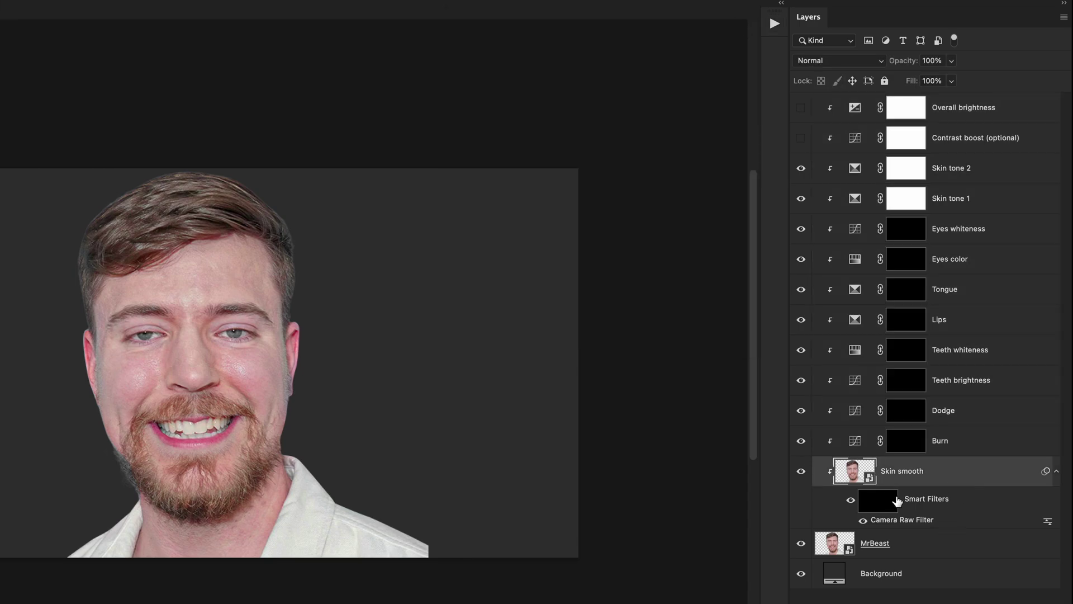
{"action": "left_click", "coordinate": [906, 414]}
{"action": "mouse_move", "coordinate": [189, 321]}
{"action": "left_mouse_down"}
{"action": "mouse_move", "coordinate": [186, 362]}
{"action": "mouse_move", "coordinate": [159, 388]}
{"action": "left_mouse_up"}
{"action": "left_click", "coordinate": [906, 441]}
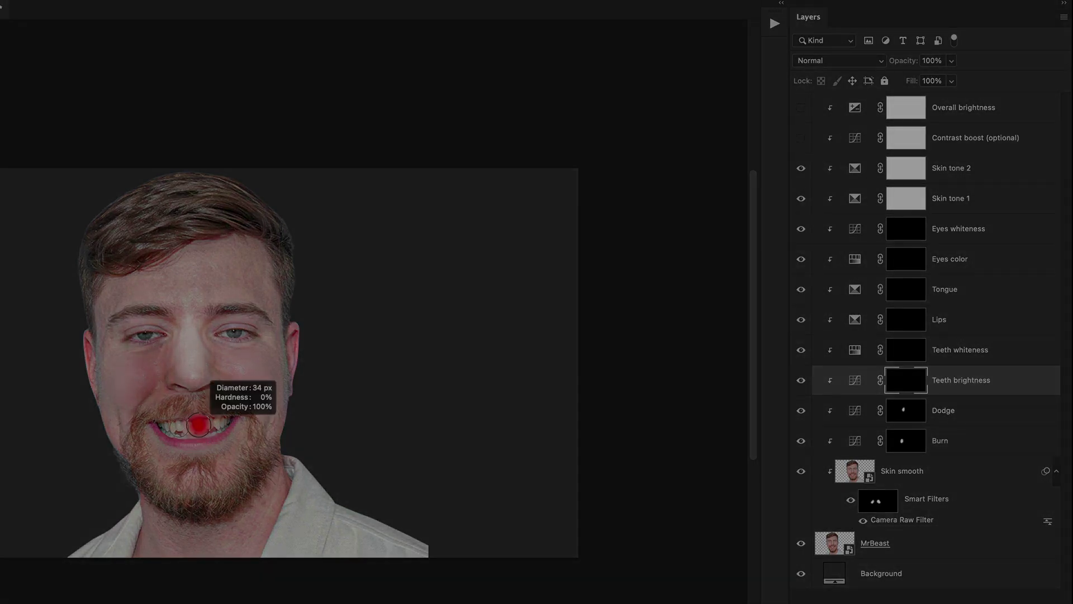